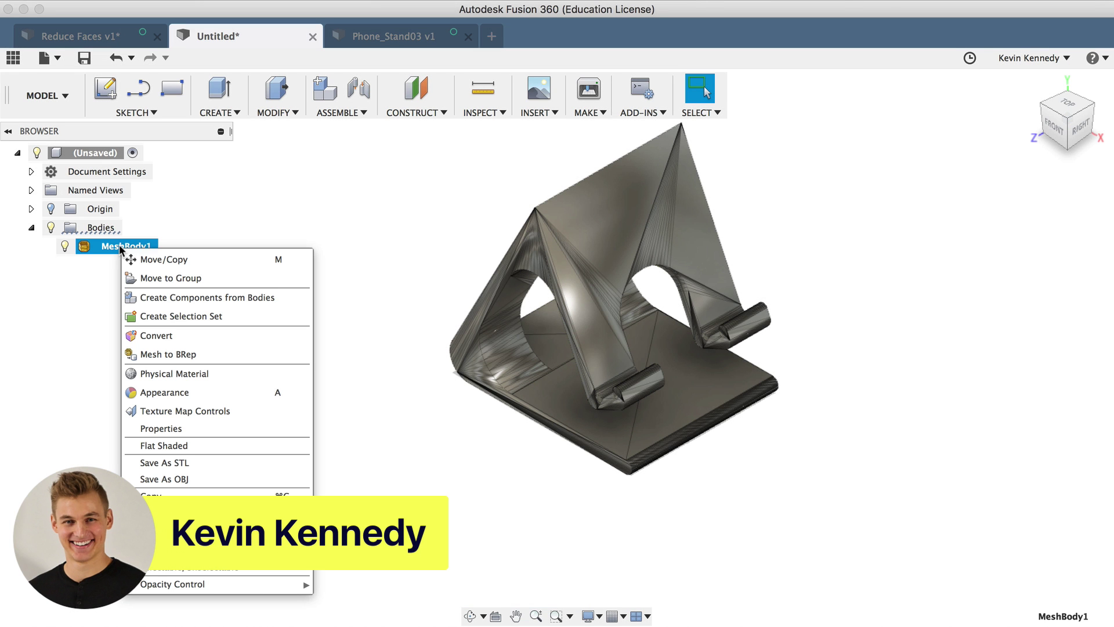
- Start Mesh to BRep on MeshBody1 with the Operation set to New Component
click(187, 352)
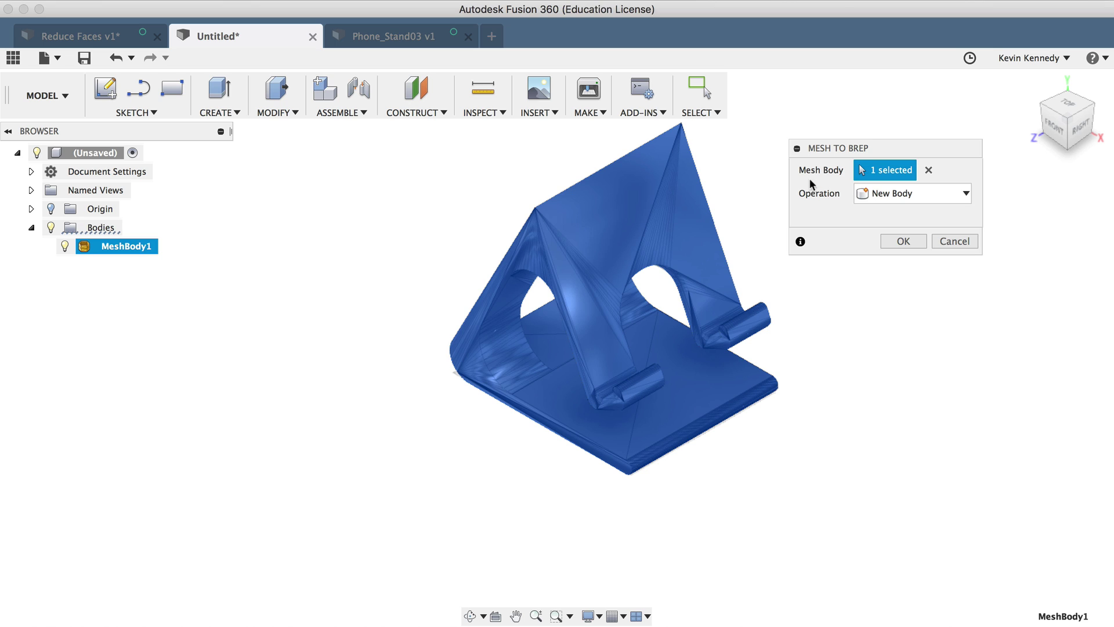
click(892, 195)
click(889, 230)
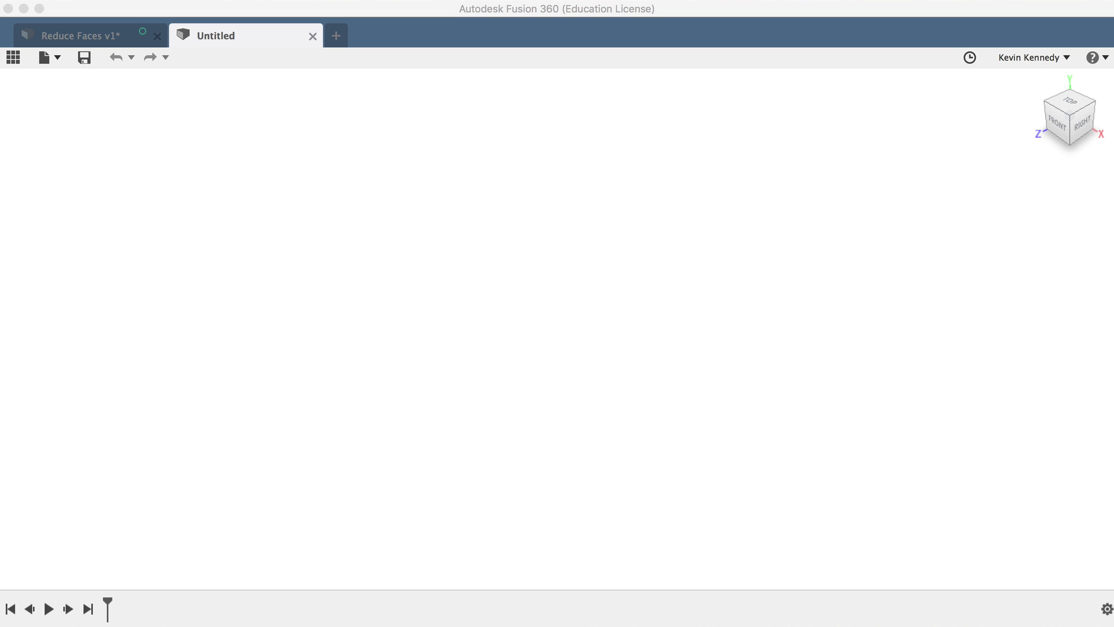
- Toggle the Mesh Workspace preview feature in Preferences, then apply and confirm
click(729, 284)
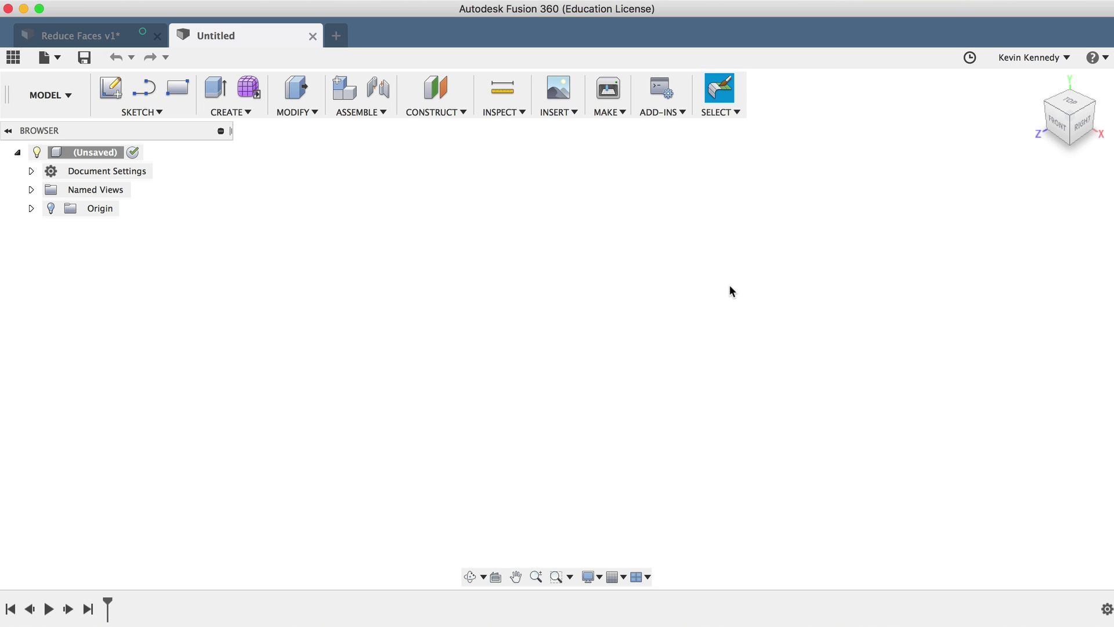
click(1016, 58)
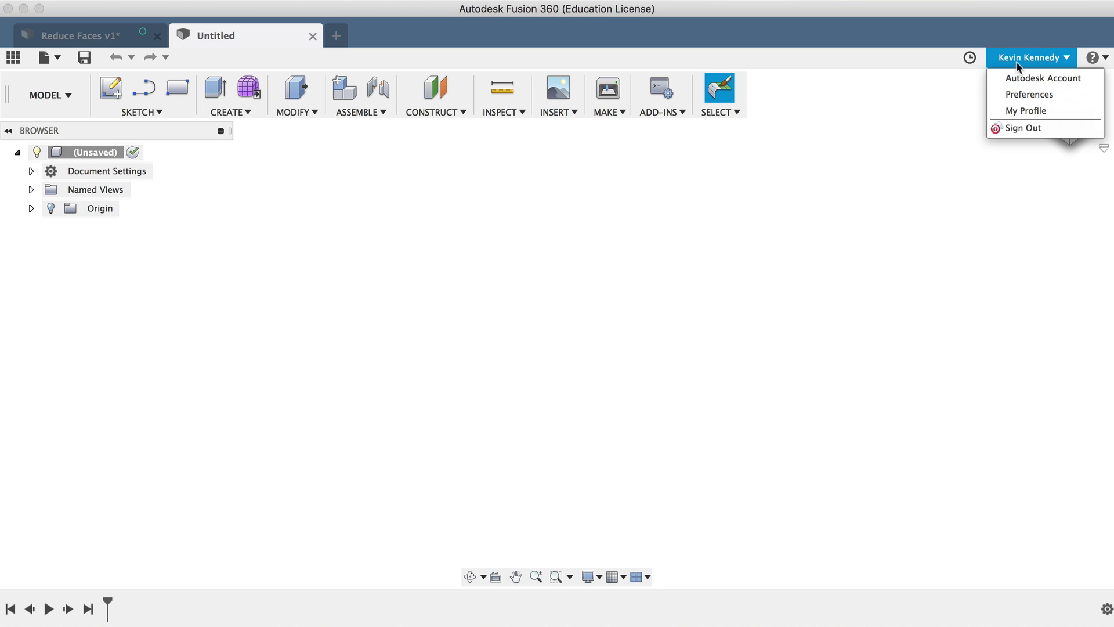
click(1024, 96)
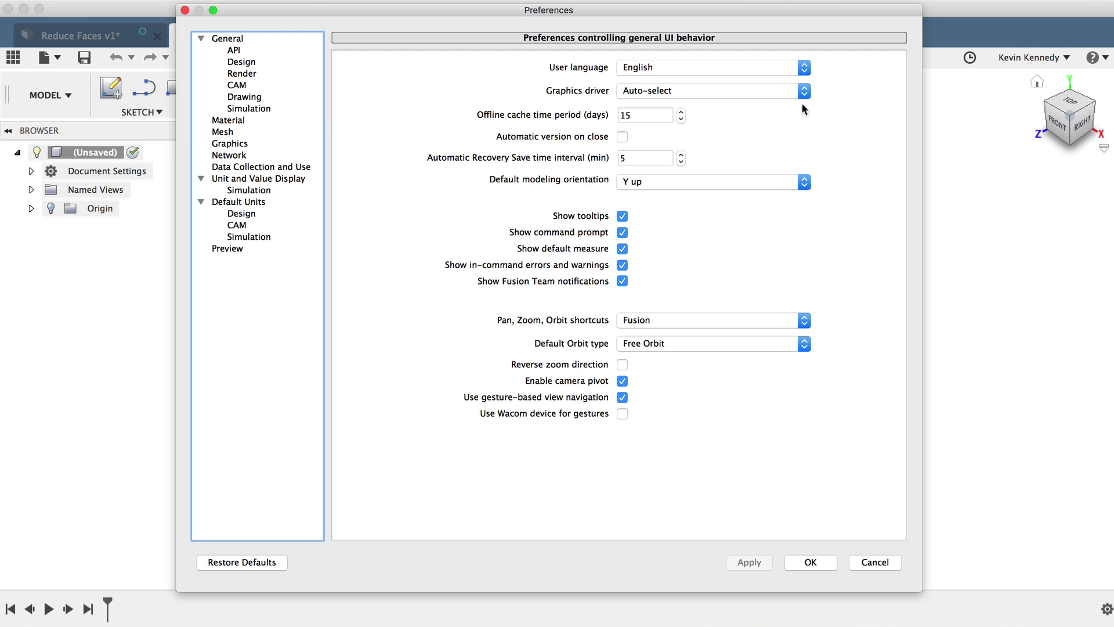
click(253, 246)
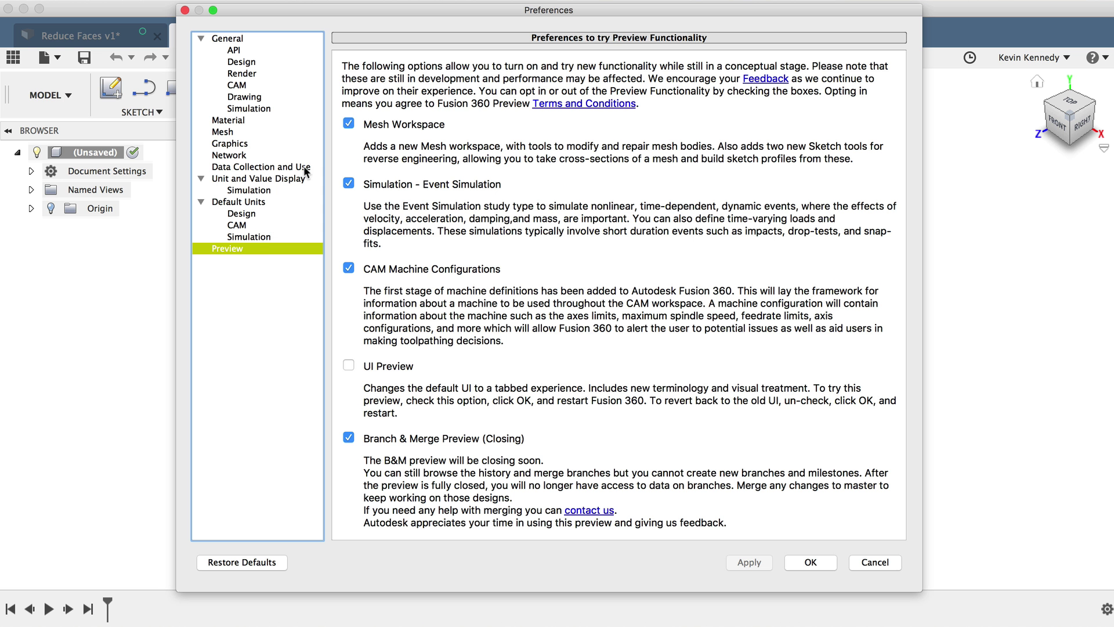
click(346, 128)
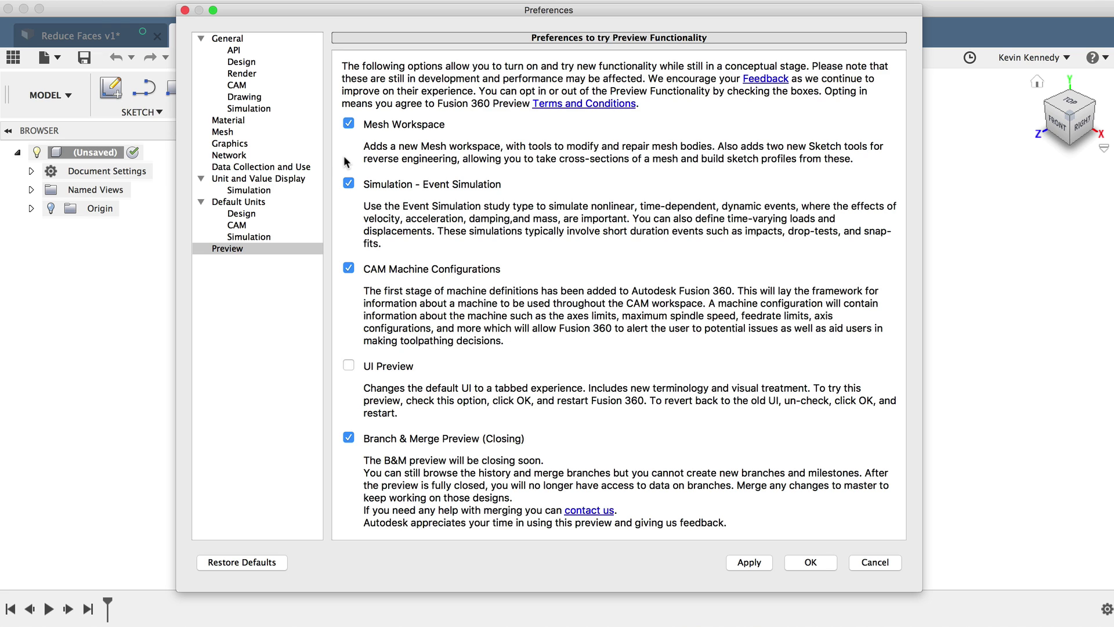
click(744, 560)
click(804, 561)
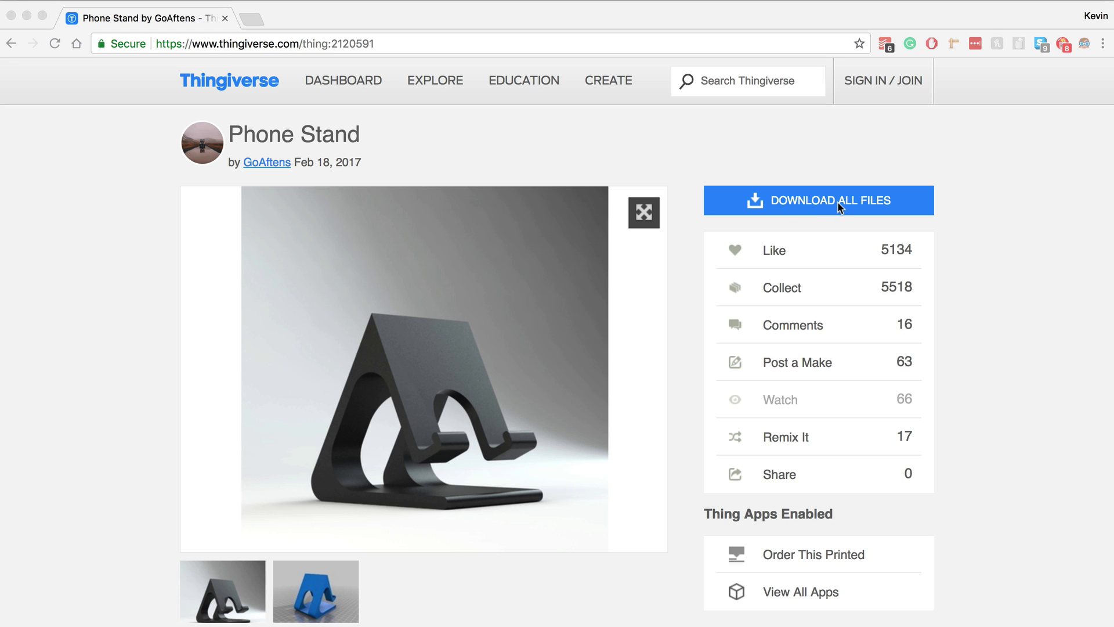
- Download all Phone Stand files from Thingiverse and dismiss the downloading notice
click(819, 203)
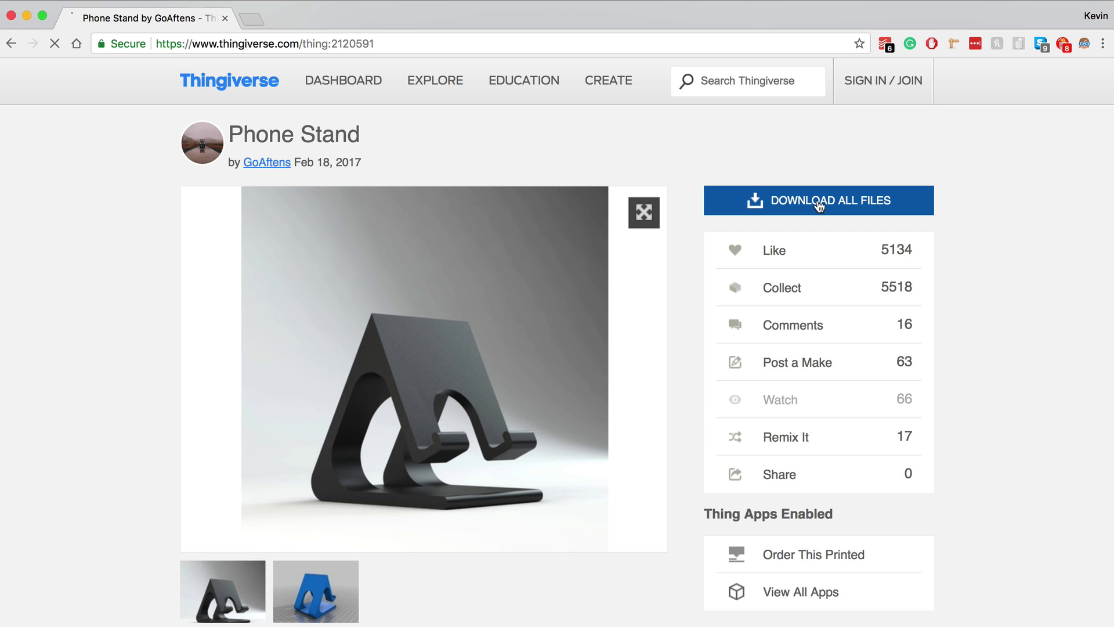
click(920, 187)
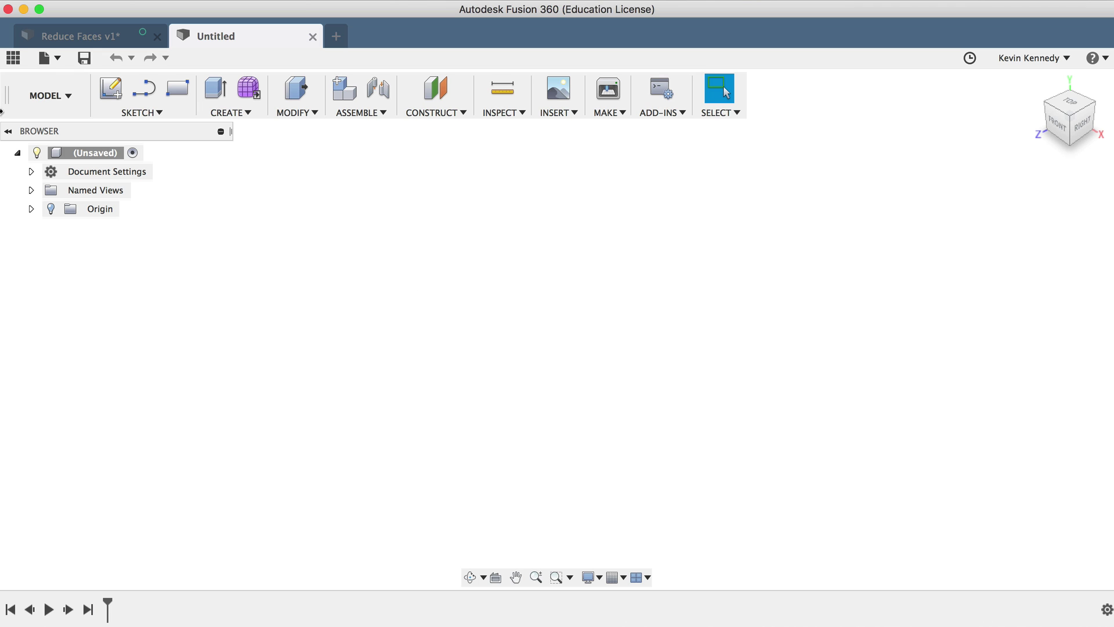
- Upload Phone_Stand03.STL from the downloaded Phone_Stand files folder to the project
click(12, 57)
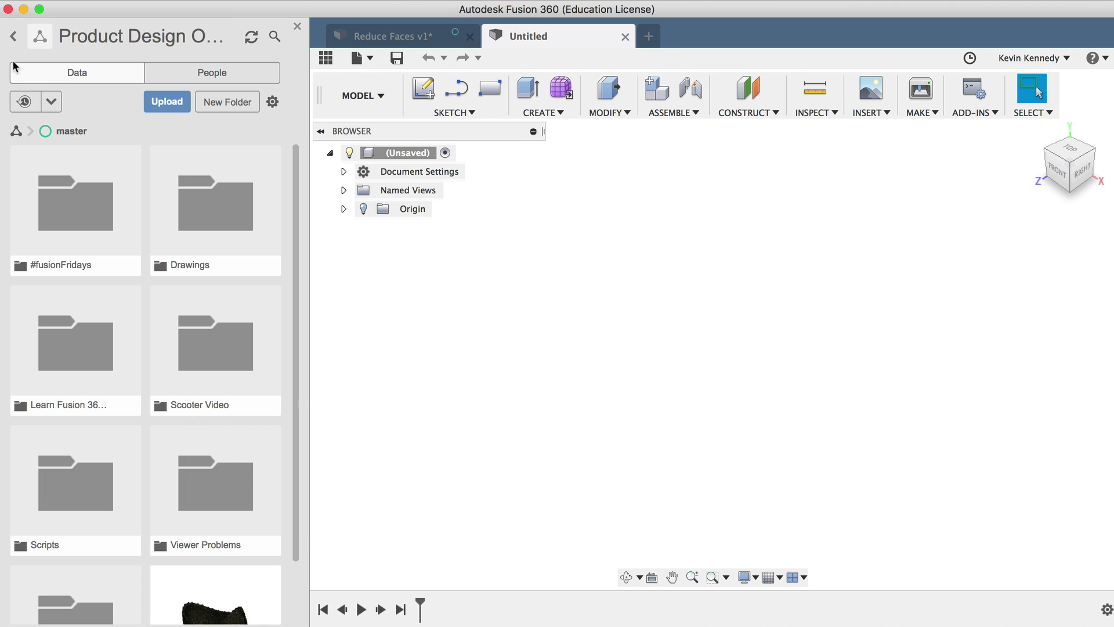
click(180, 105)
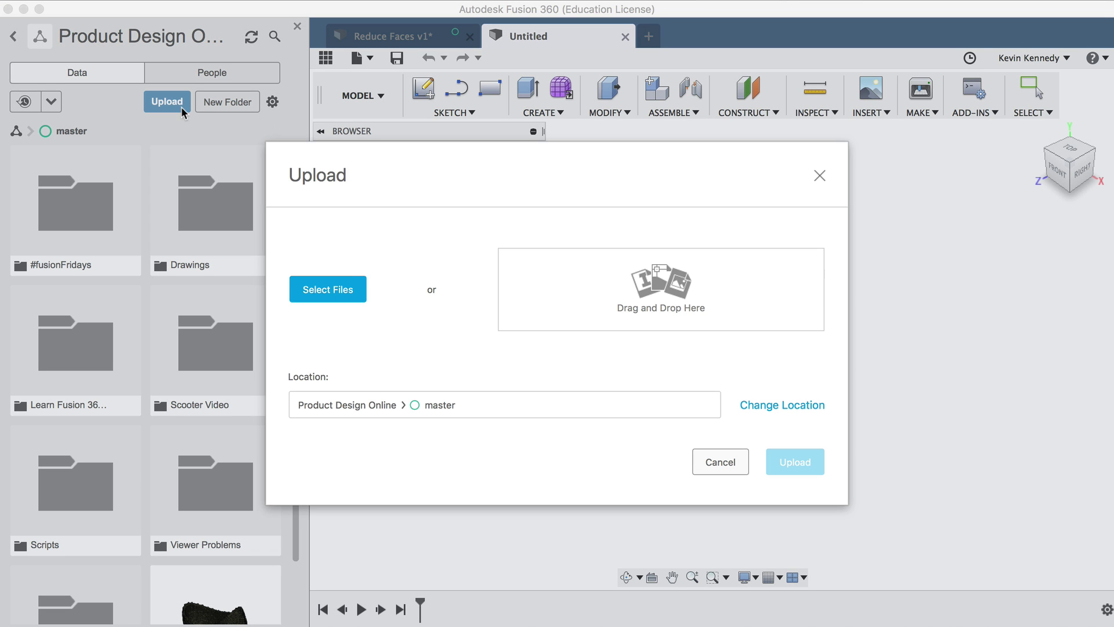
click(333, 278)
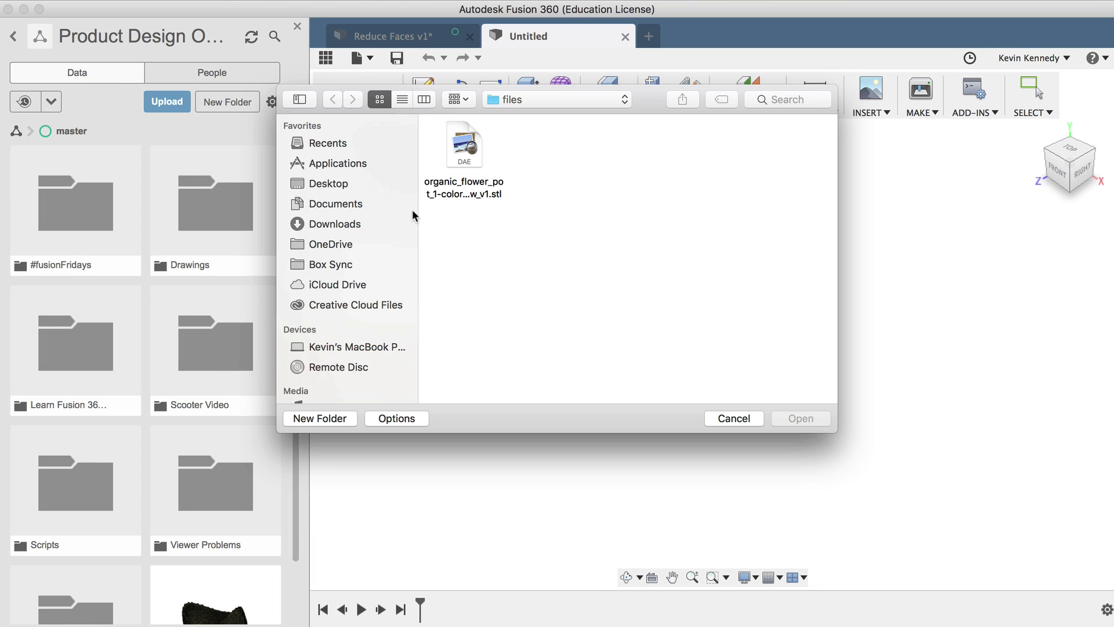
click(328, 224)
double_click(464, 145)
double_click(578, 143)
click(551, 146)
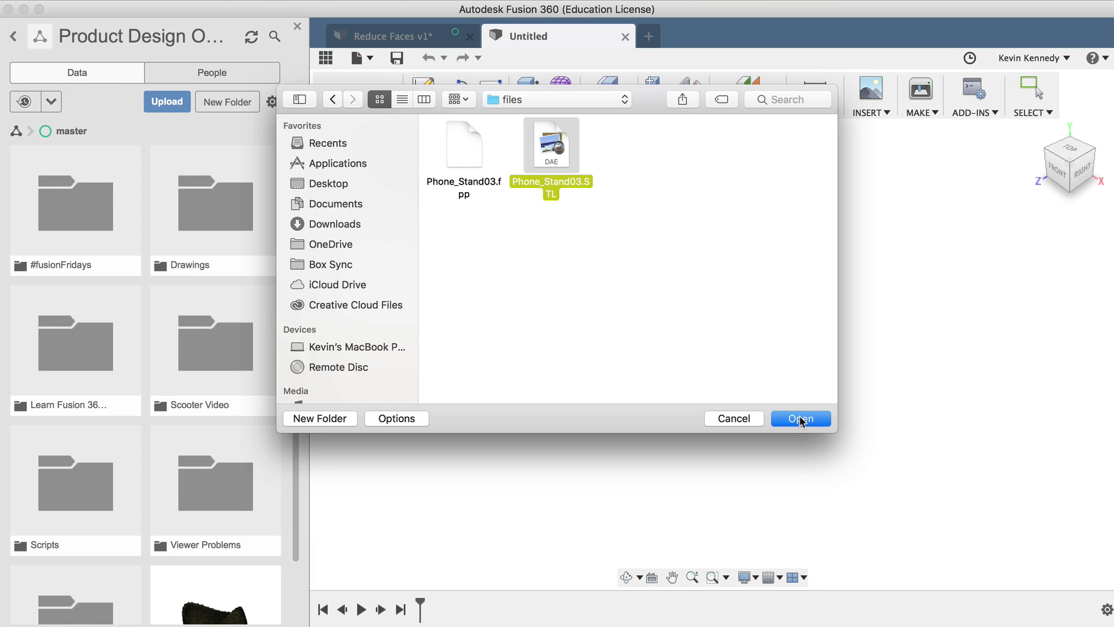
click(801, 418)
click(801, 561)
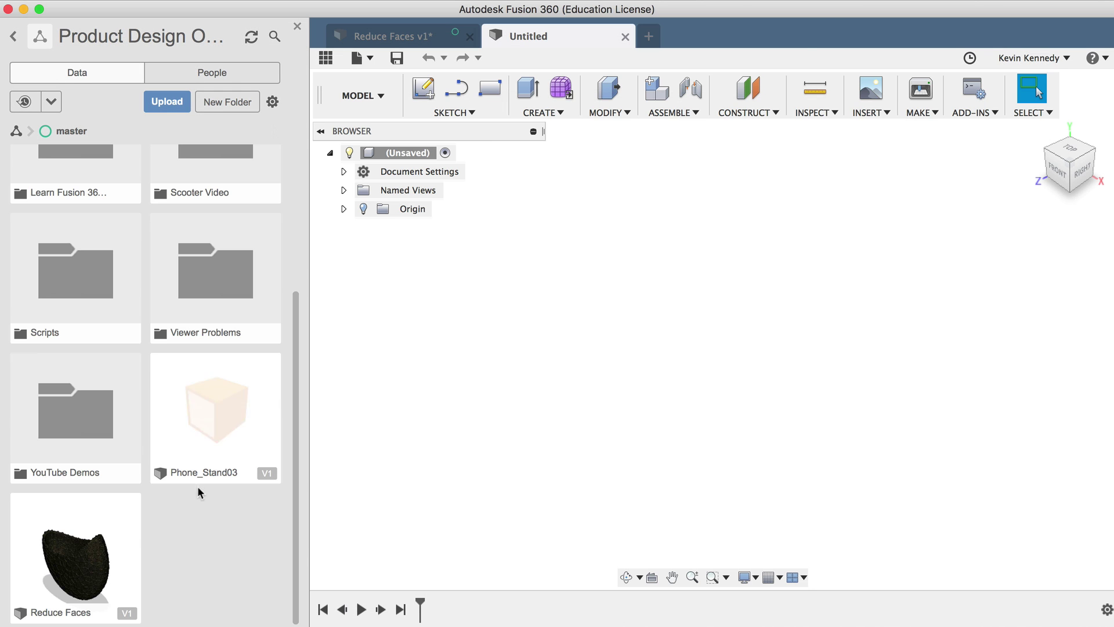
- Open the uploaded Phone_Stand03 design, then return to the Untitled design with the Data Panel hidden
double_click(216, 415)
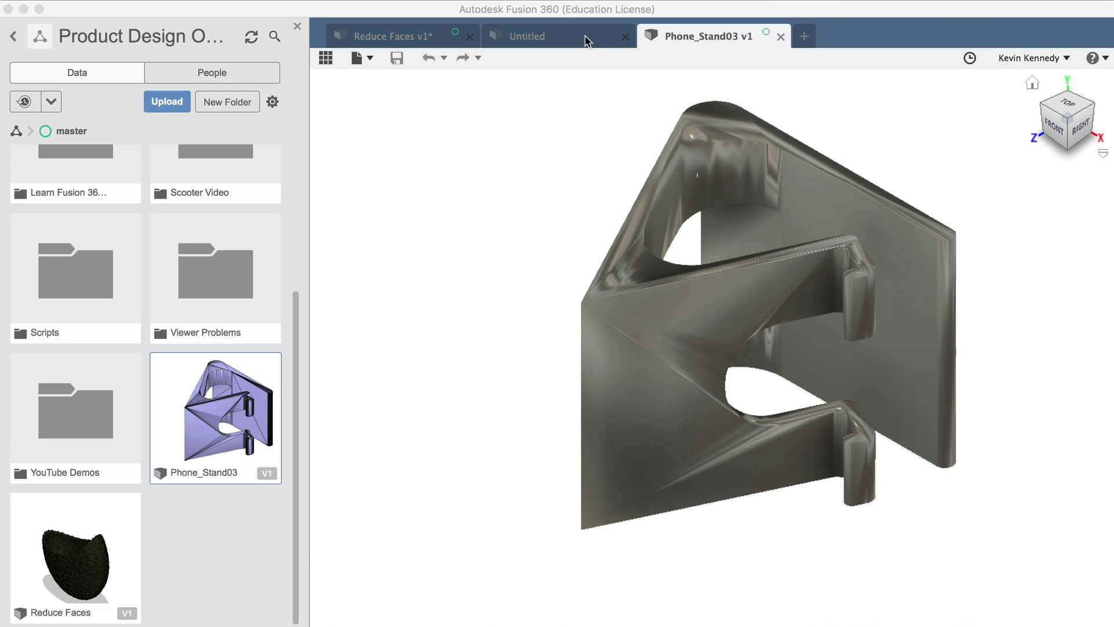
click(585, 39)
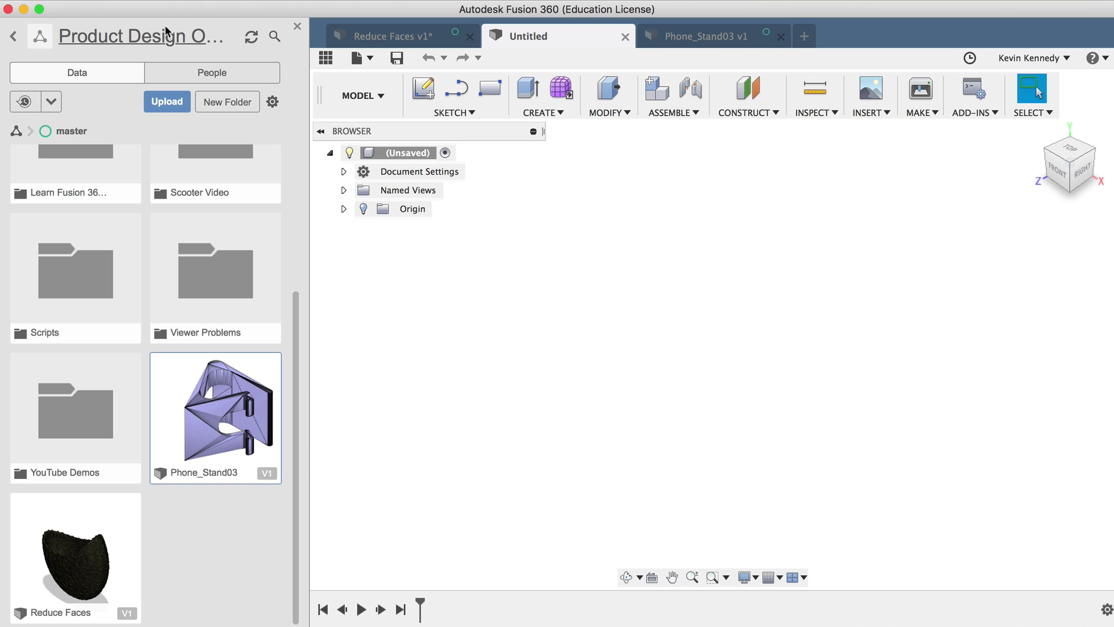
click(326, 57)
- Insert Phone_Stand03.STL as a mesh into the Untitled design
click(554, 112)
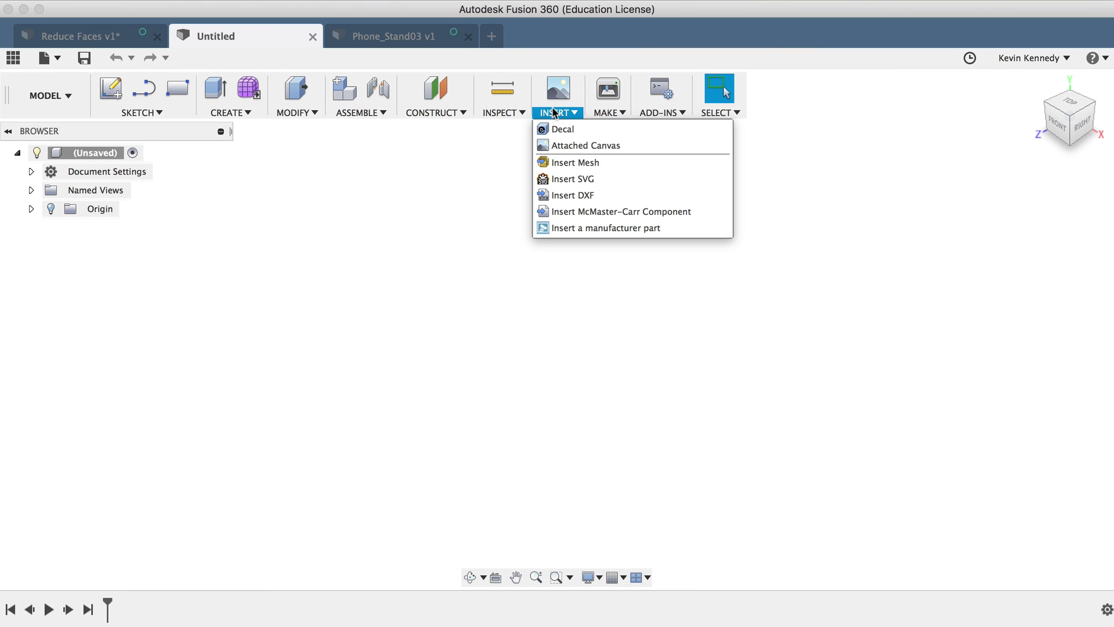
click(585, 163)
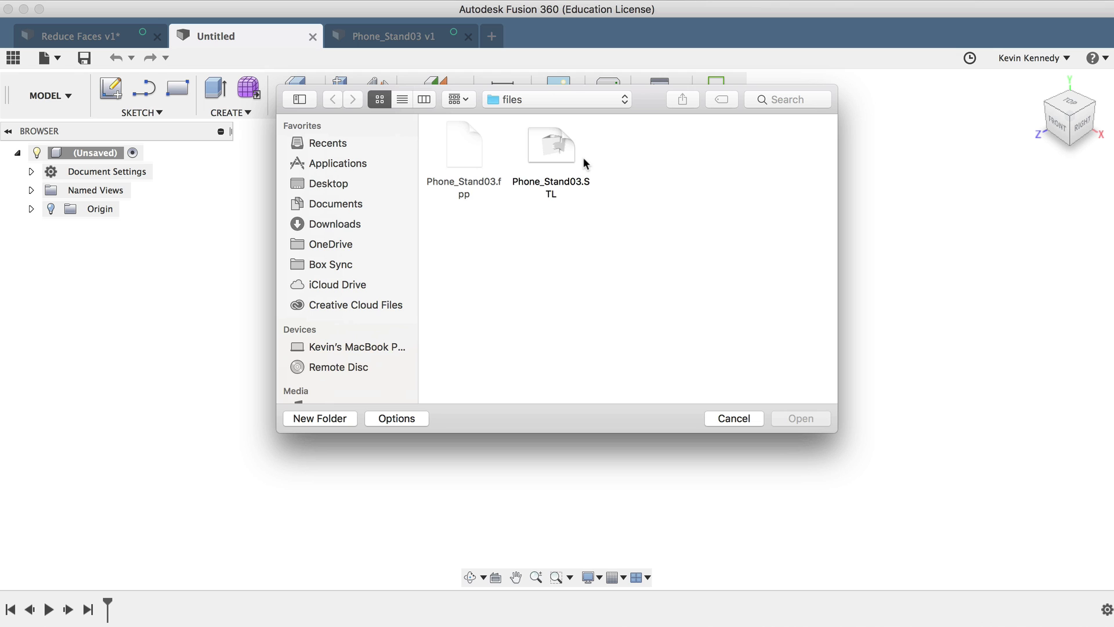
click(545, 141)
click(799, 417)
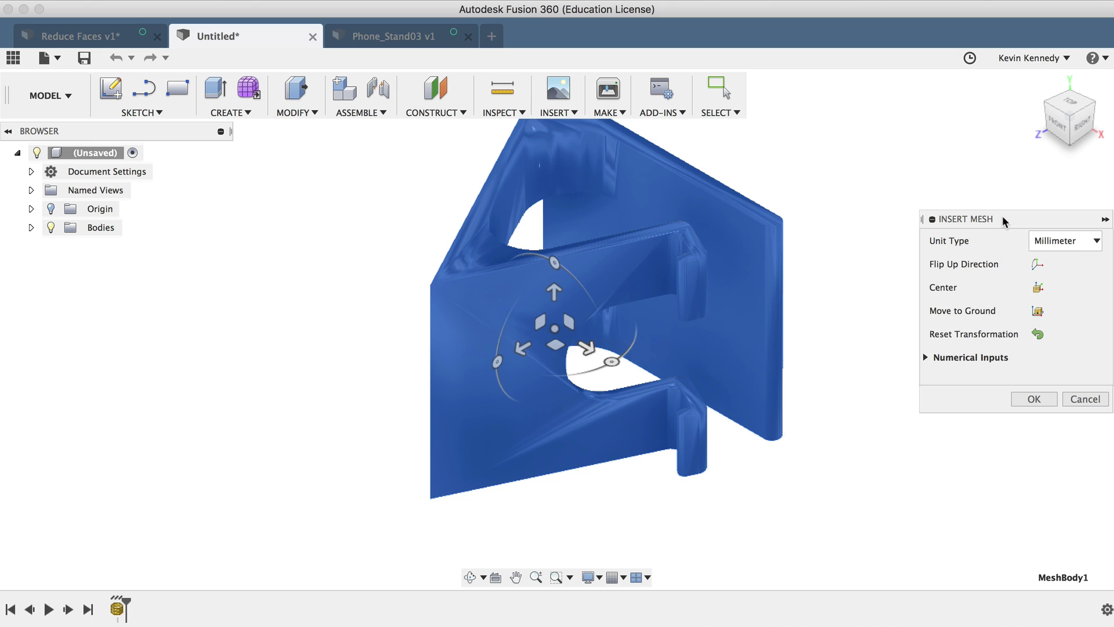
drag(1002, 217, 921, 149)
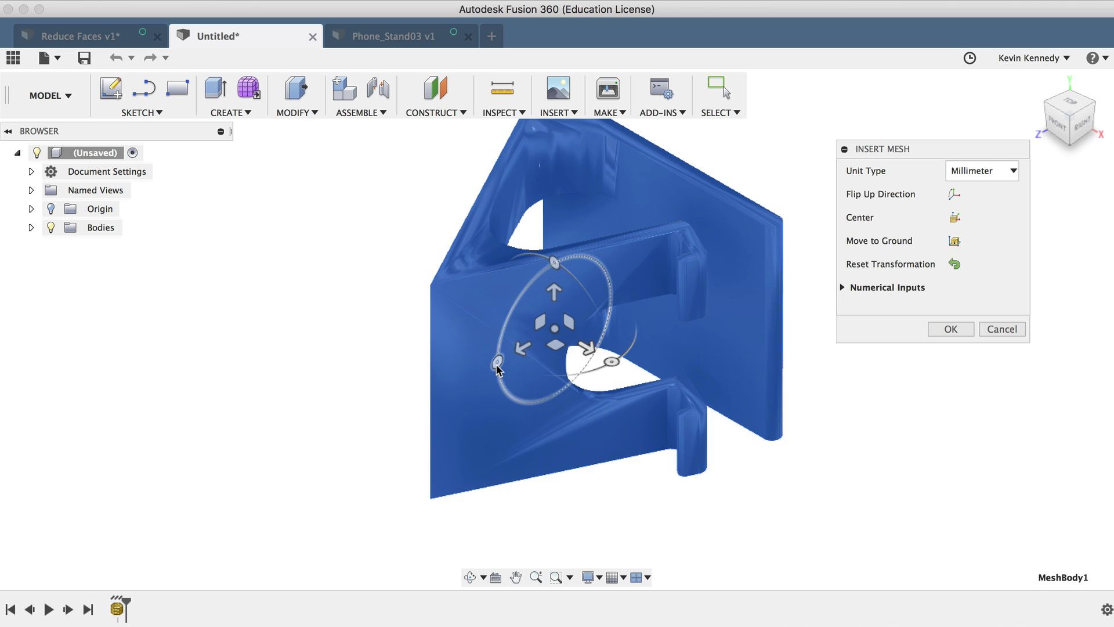
- Flip the mesh upright, move it to the ground, and finish the insertion
click(954, 194)
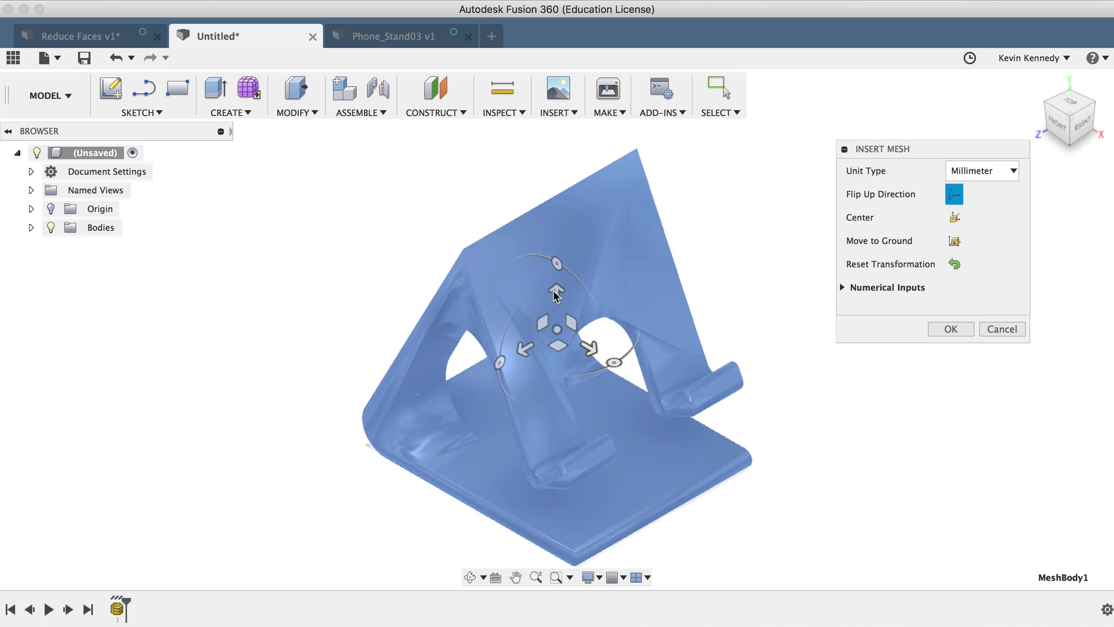
drag(556, 293, 549, 103)
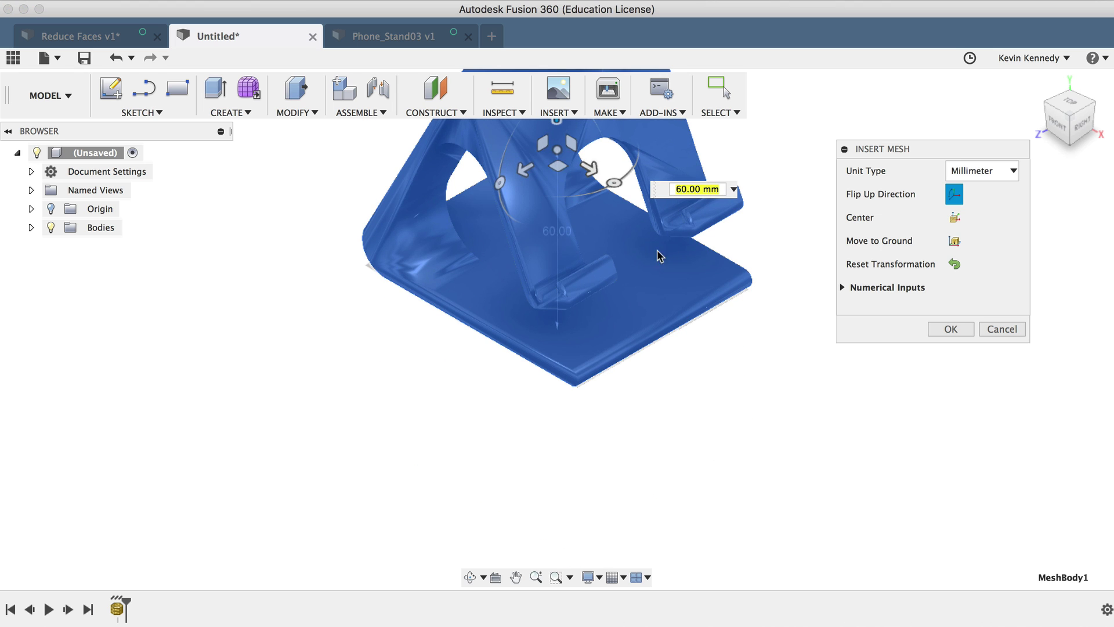
click(954, 241)
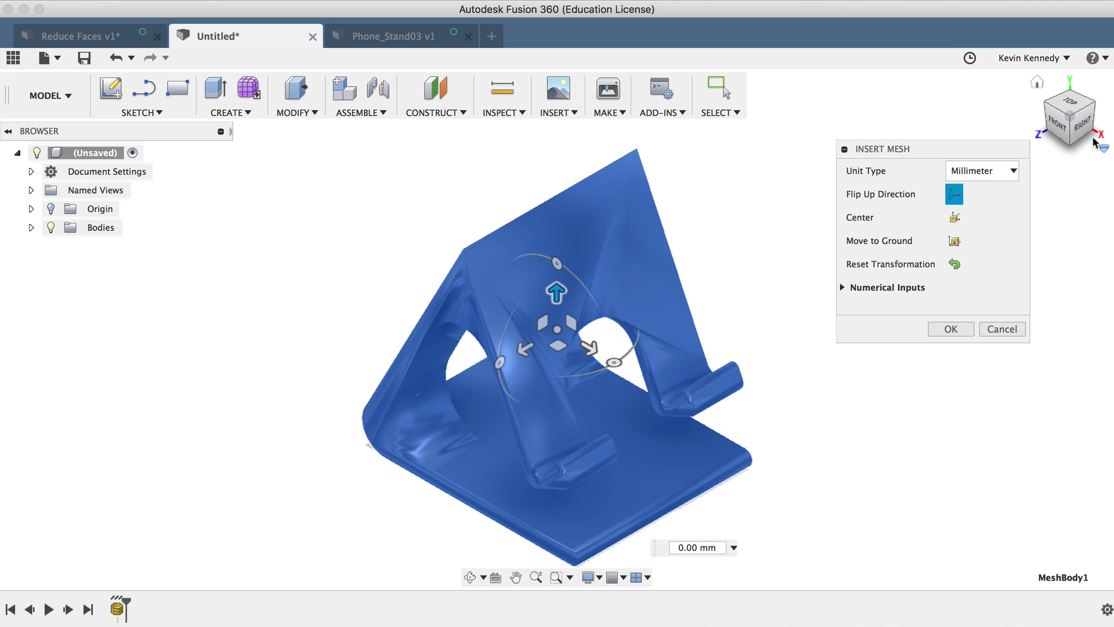
drag(887, 149, 841, 148)
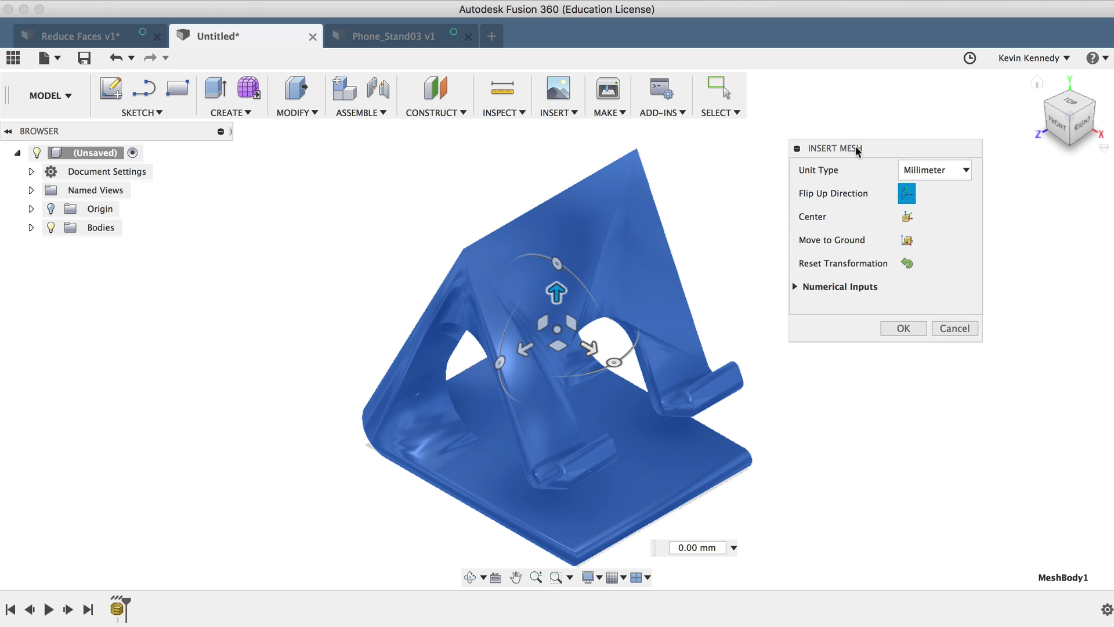
click(901, 329)
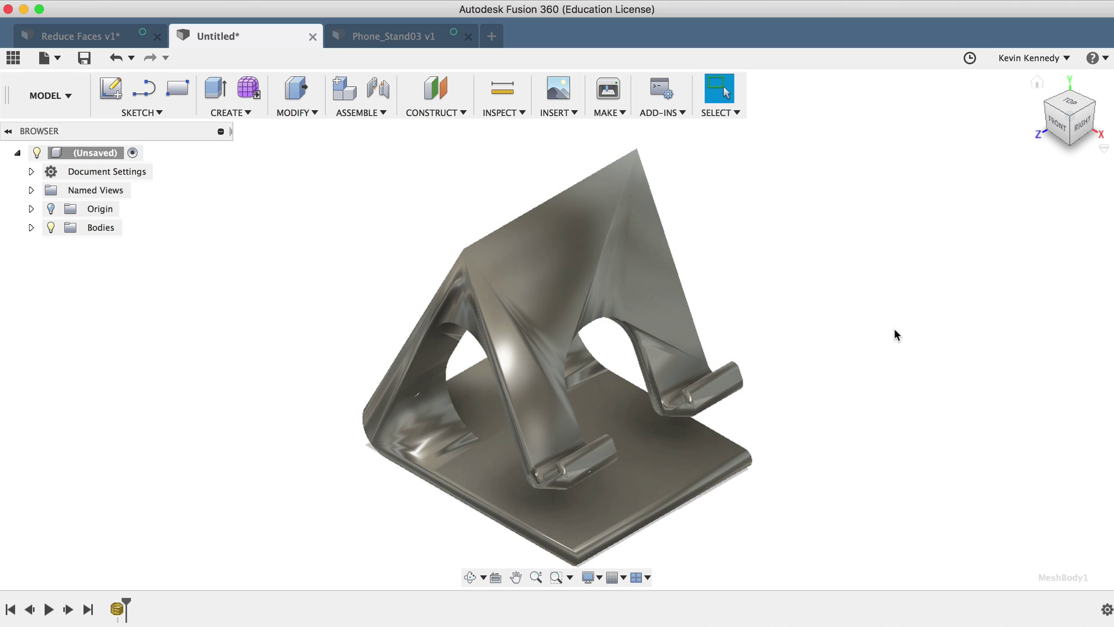
scroll(601, 343, down, 4)
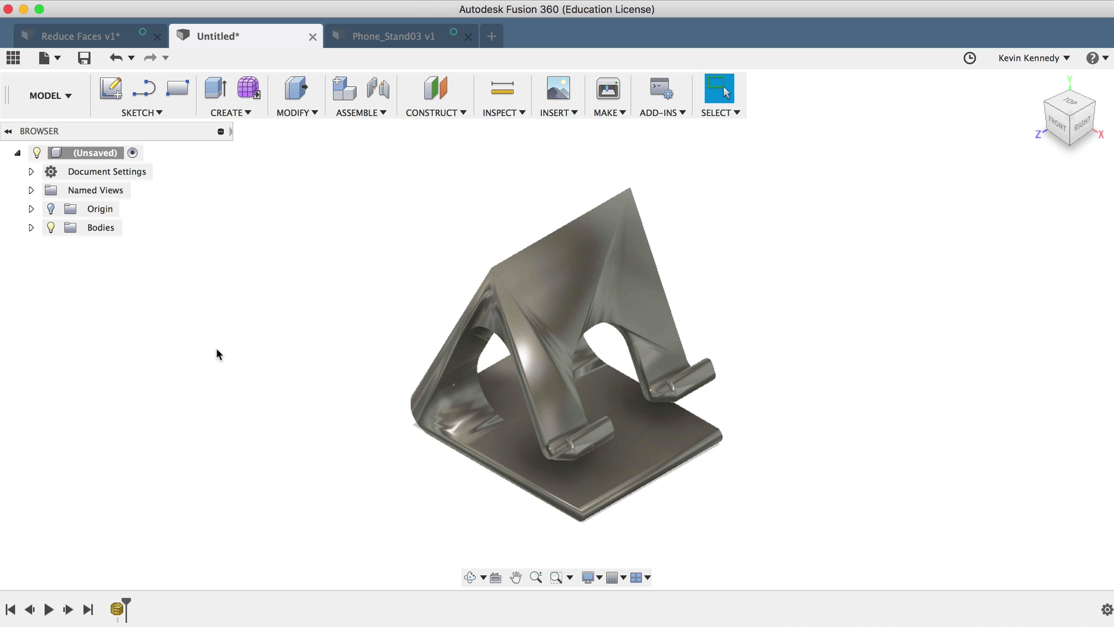
click(62, 103)
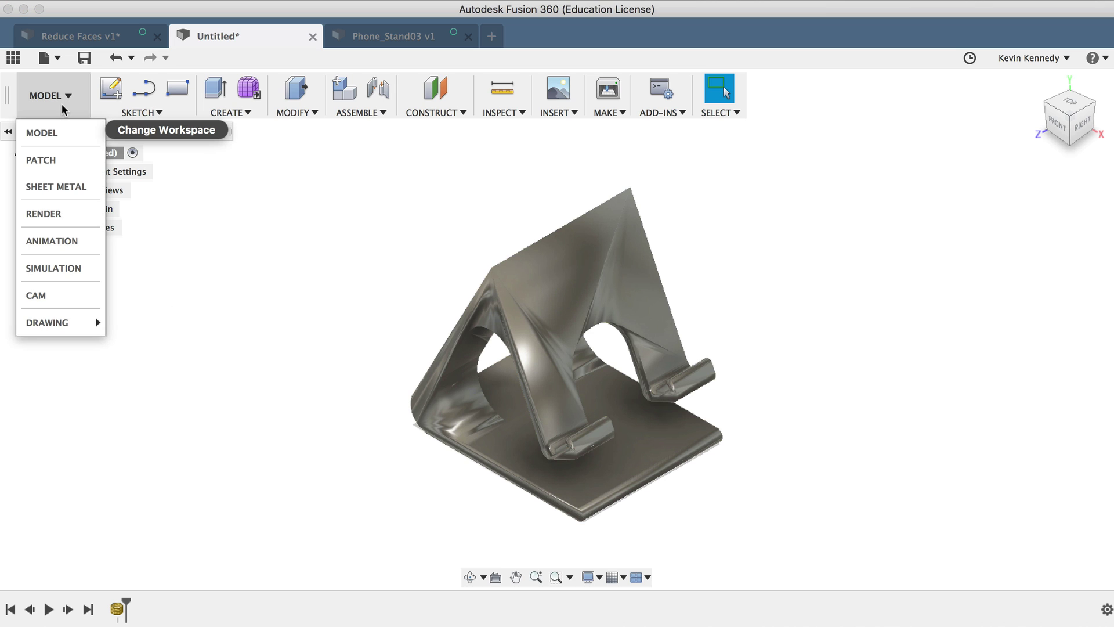
click(61, 104)
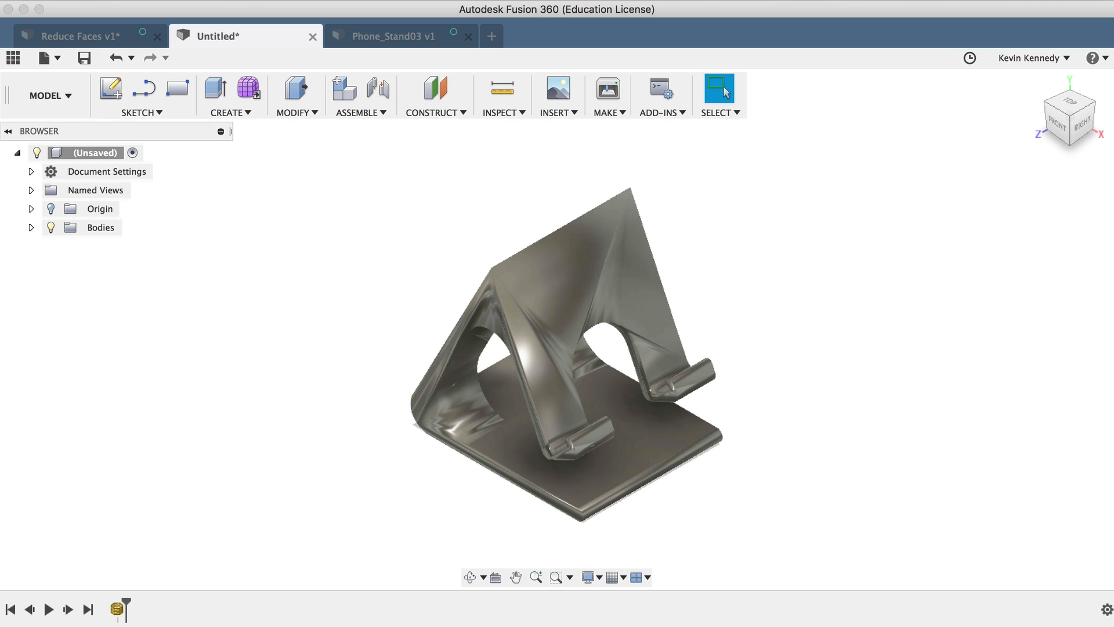
click(800, 425)
- Turn off design history capture on the root component and confirm removing the timeline
right_click(91, 156)
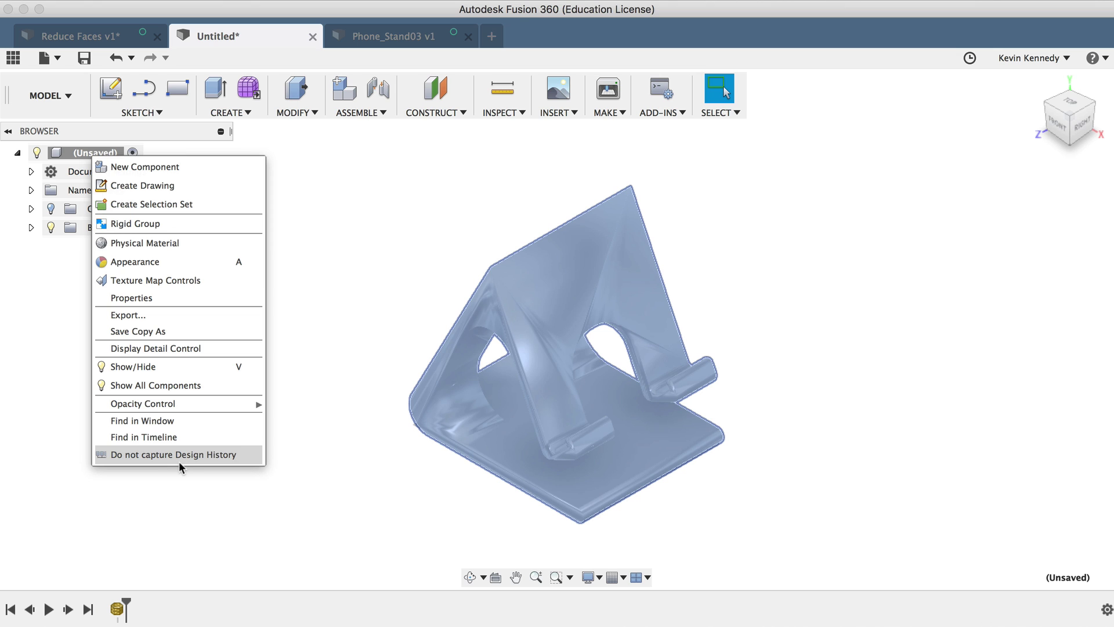
click(193, 455)
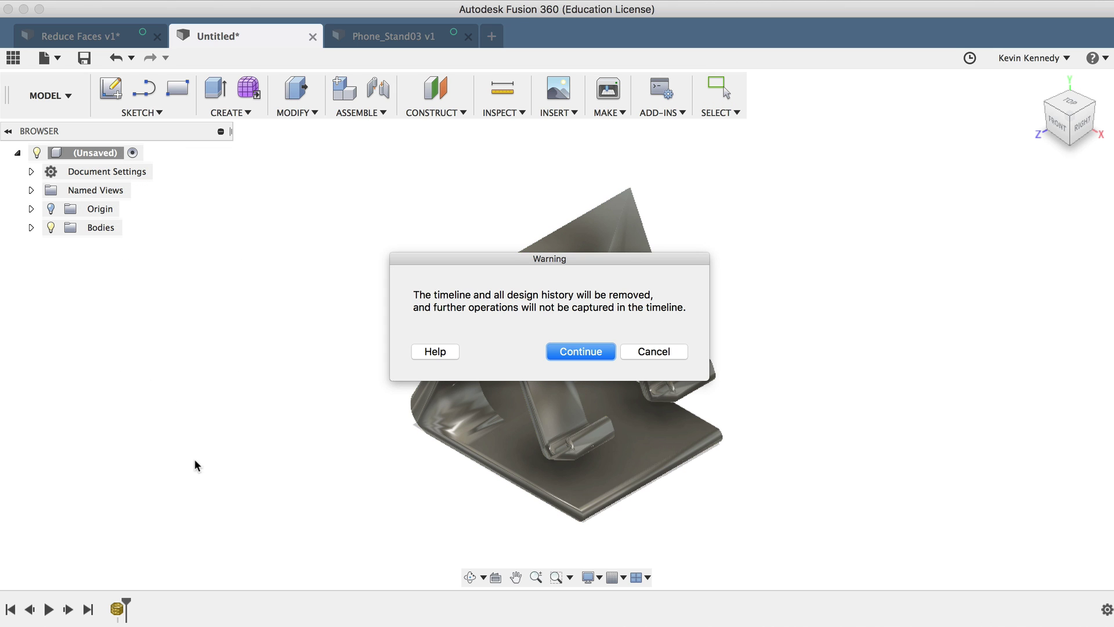
click(579, 352)
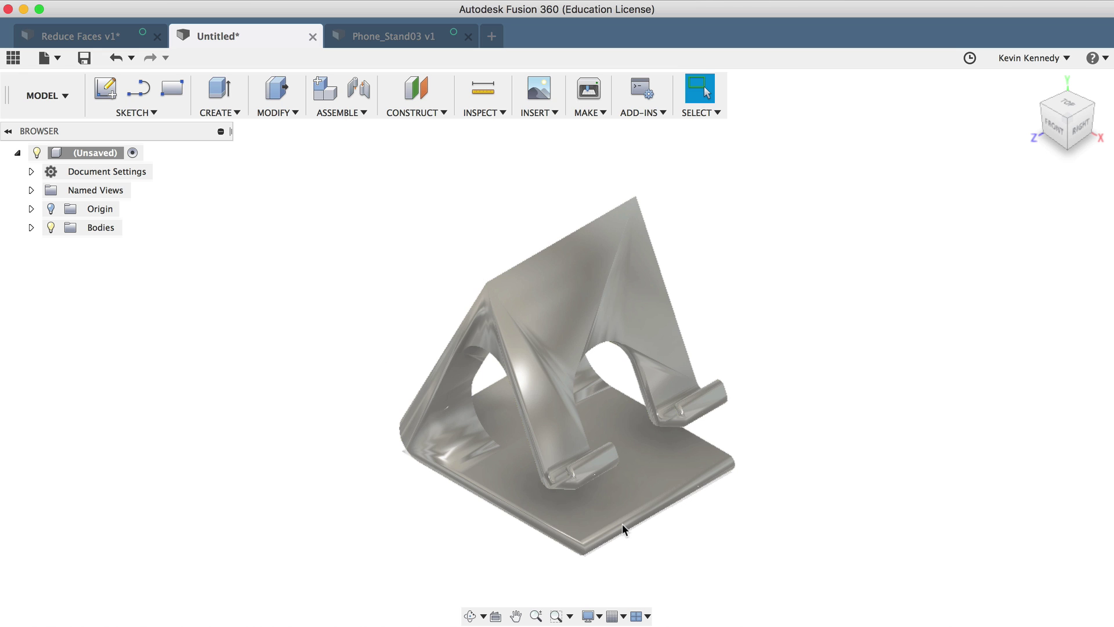
- Switch the workspace from MODEL to MESH
scroll(622, 523, up, 2)
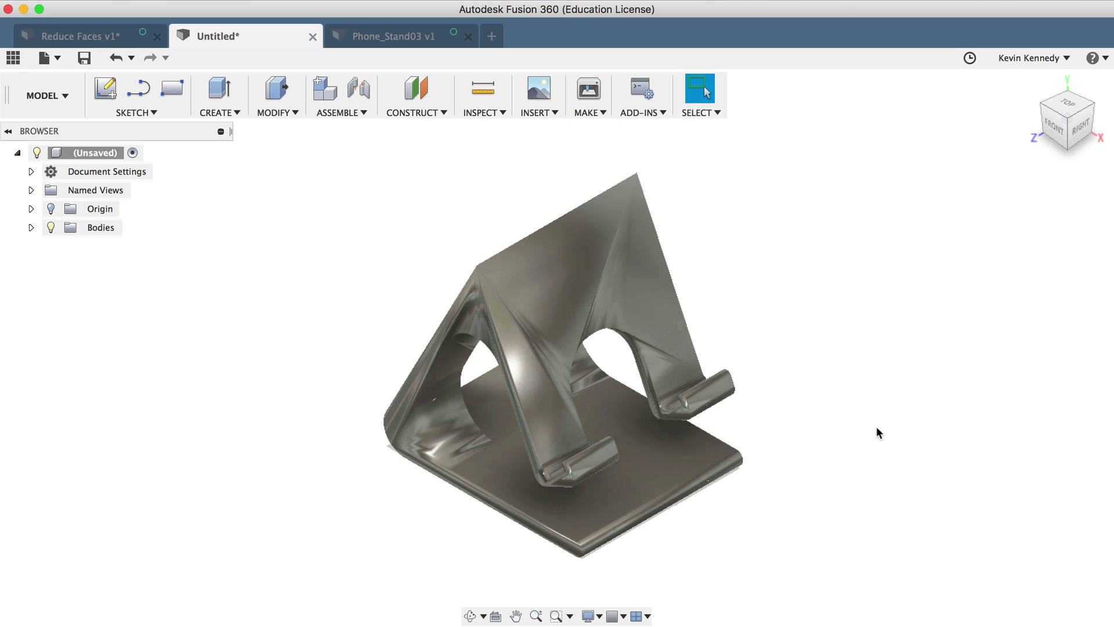
click(42, 96)
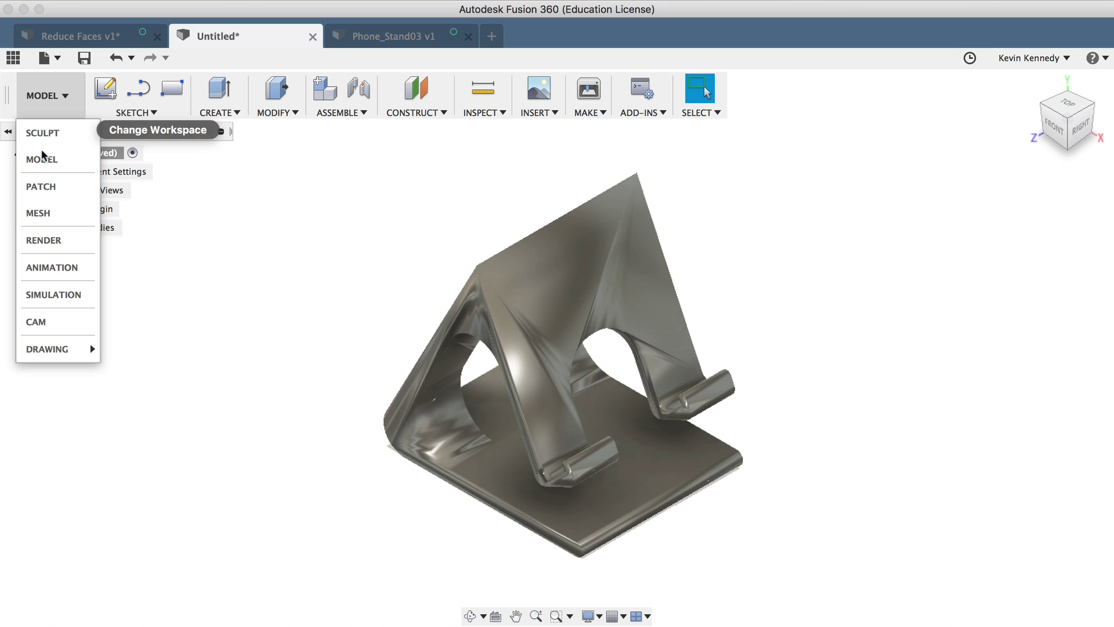
click(60, 214)
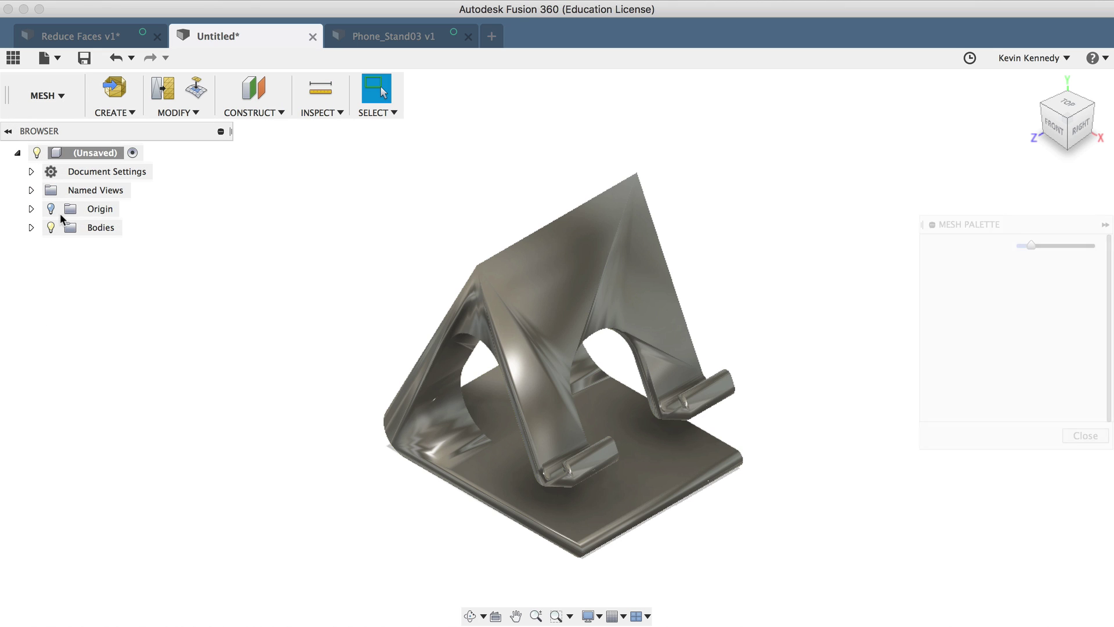
- Set the visual style to Shaded with Visible Edges Only
click(593, 616)
mouse_move(633, 482)
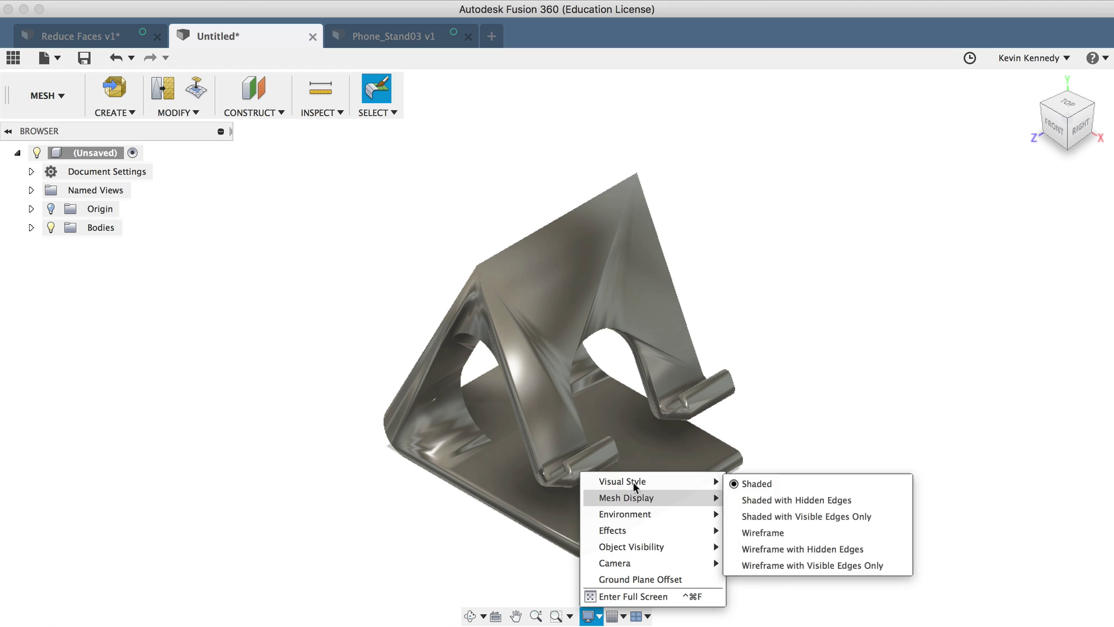
click(744, 488)
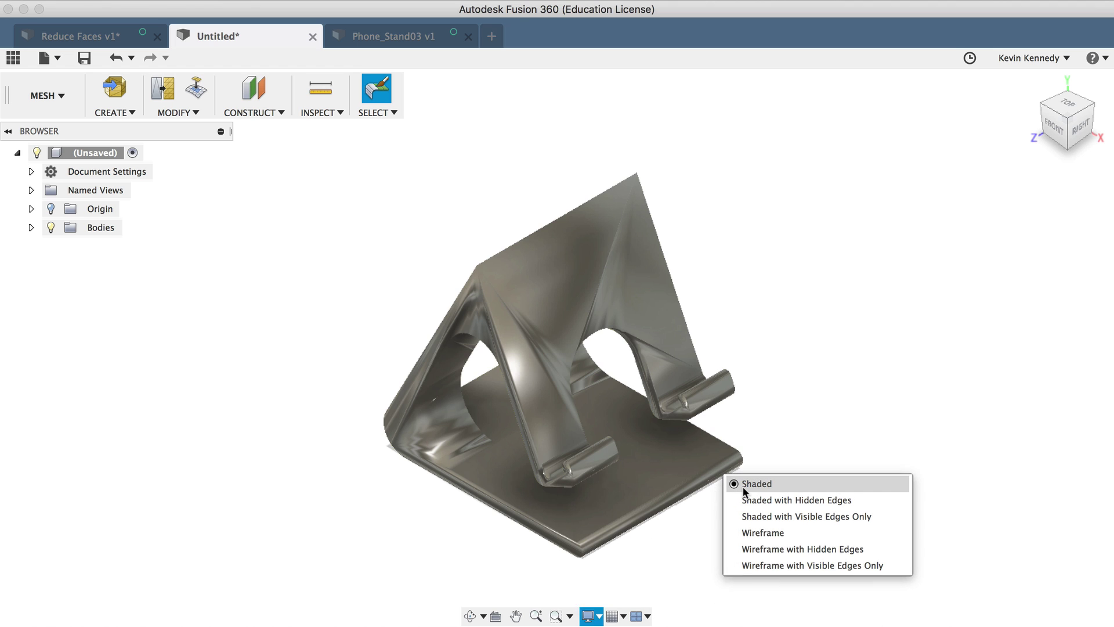
click(592, 616)
mouse_move(657, 481)
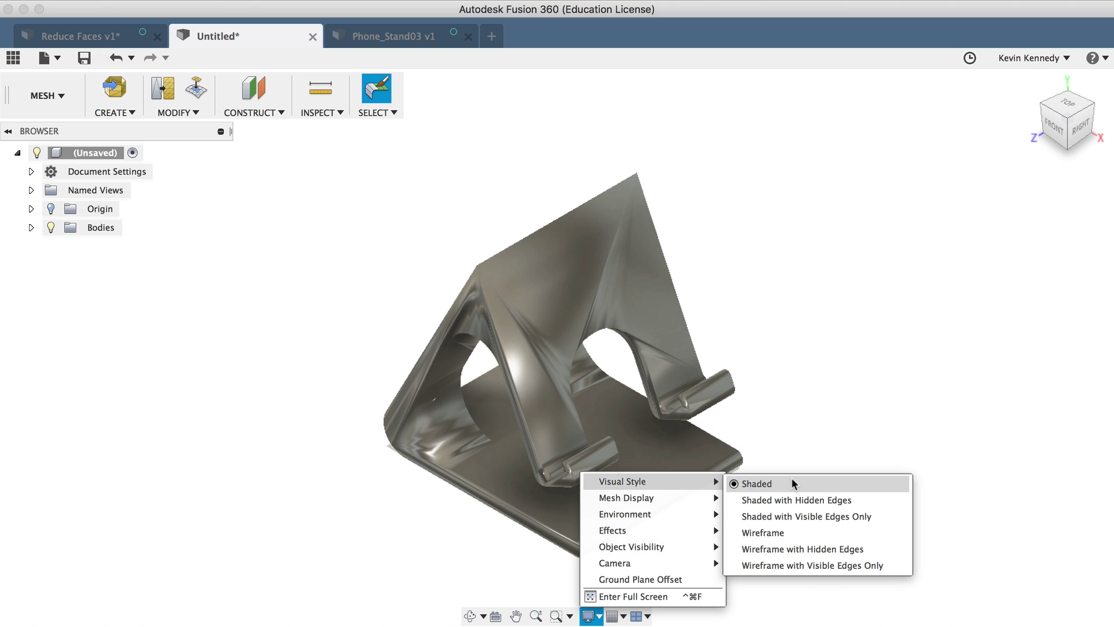
click(785, 516)
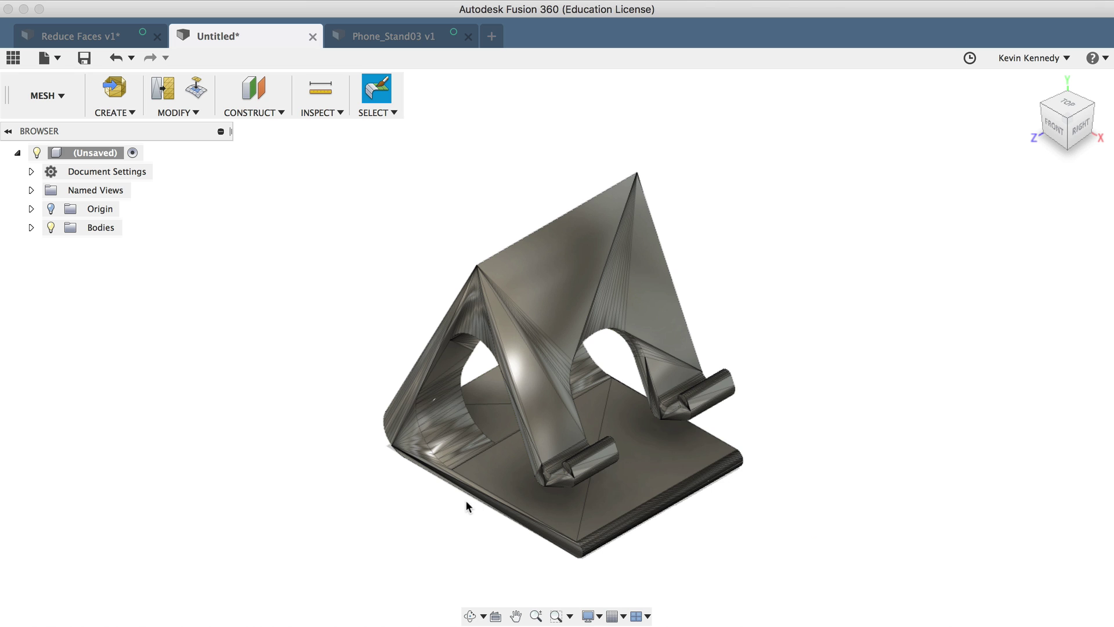
- Zoom in and select faces on the inner curve and front to inspect the facets
scroll(466, 500, up, 10)
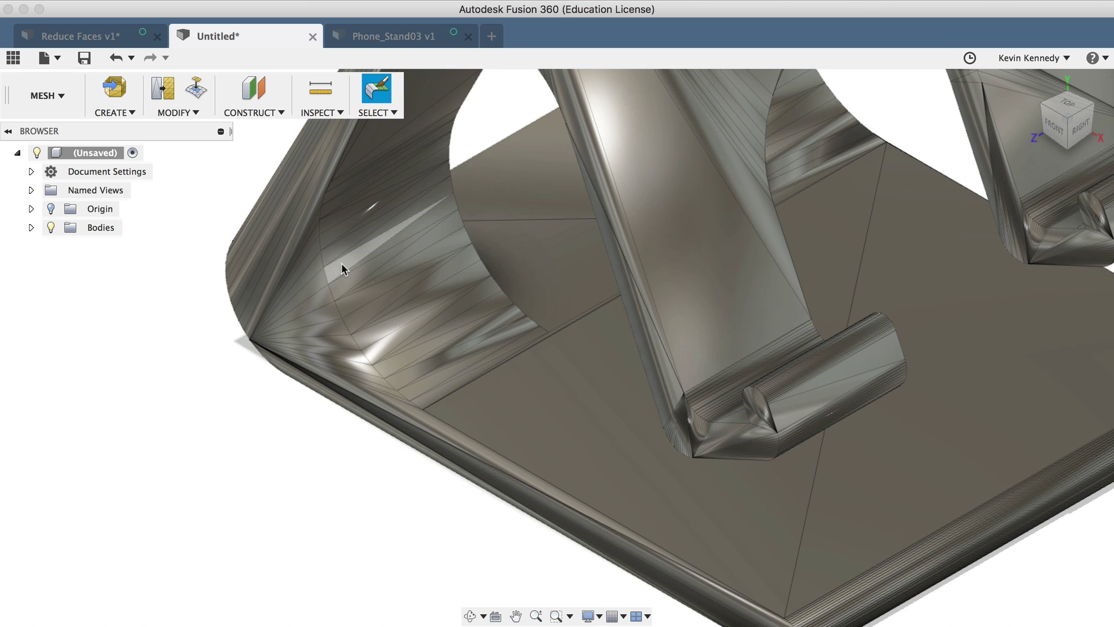
click(346, 273)
click(728, 278)
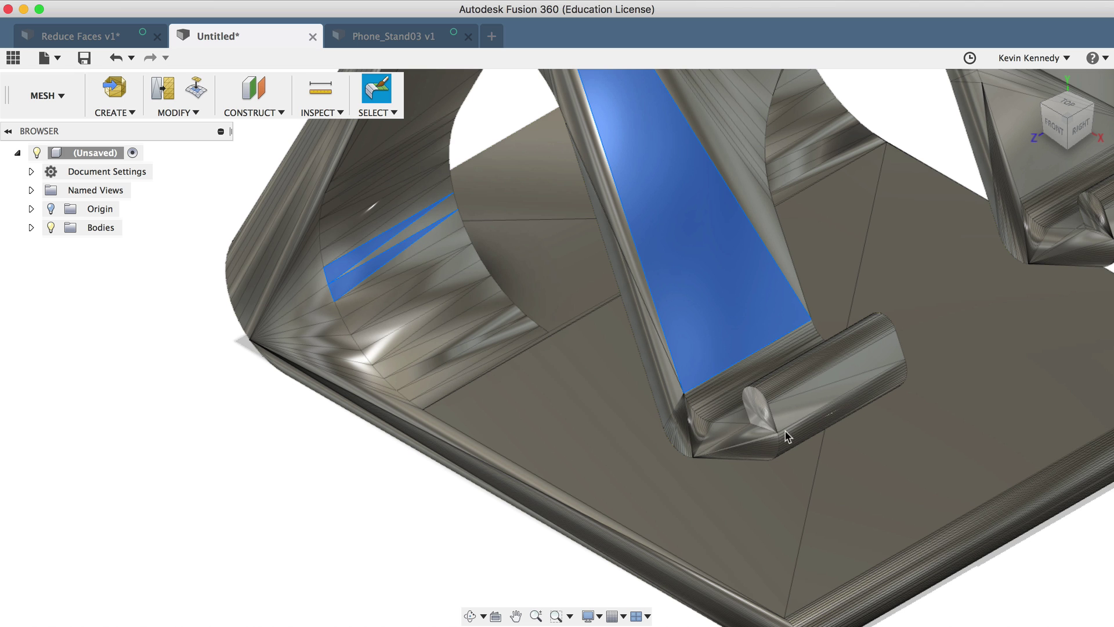
scroll(553, 388, up, 2)
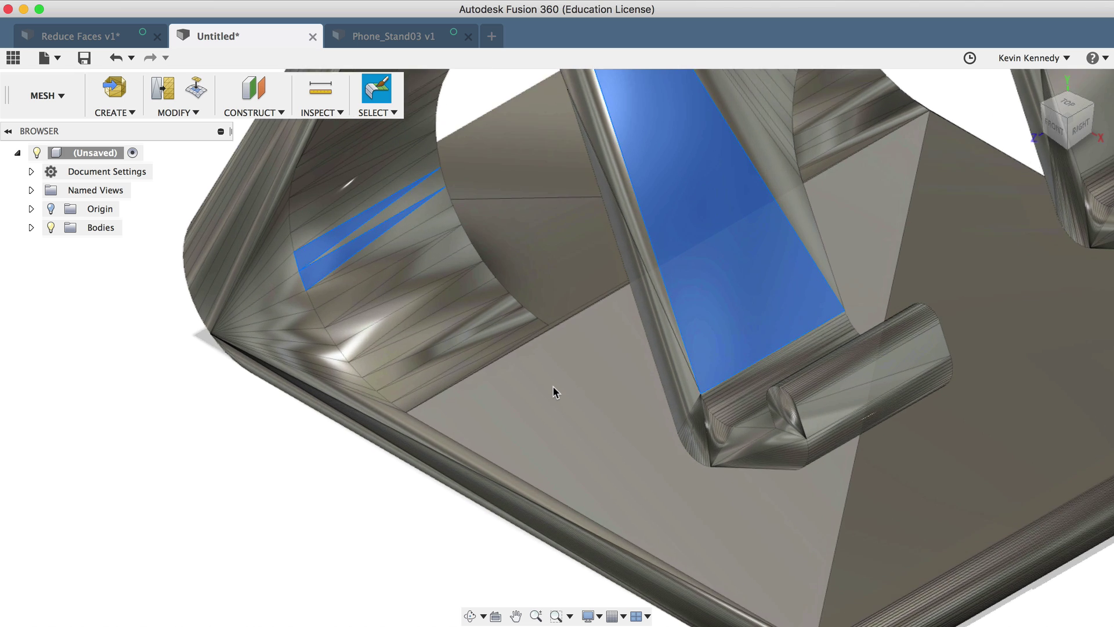
scroll(552, 386, down, 10)
scroll(552, 385, up, 5)
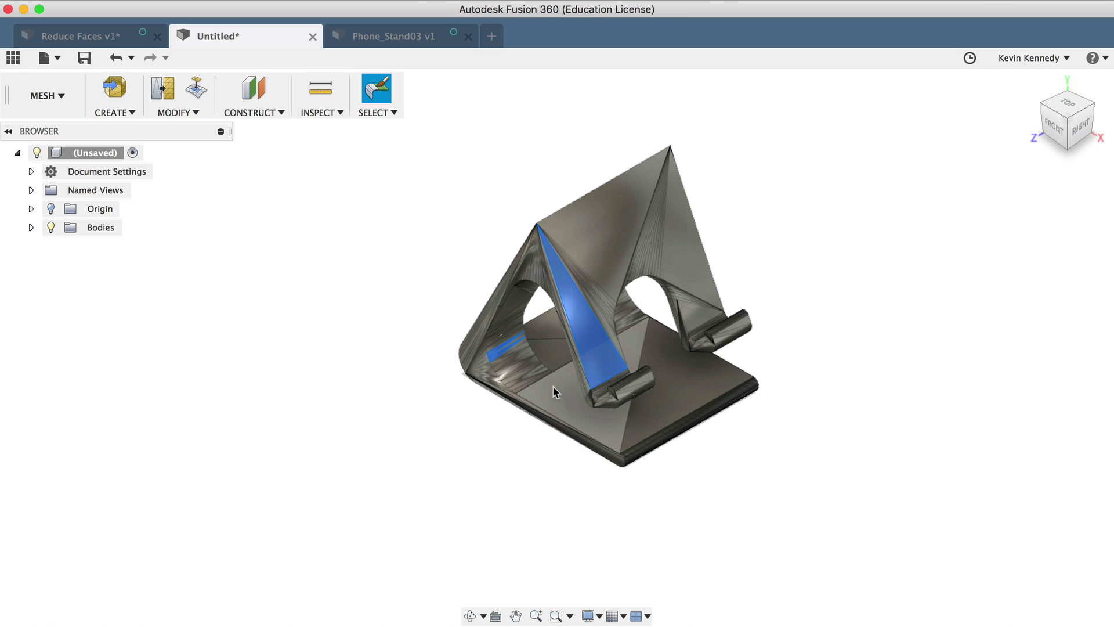
scroll(552, 386, up, 1)
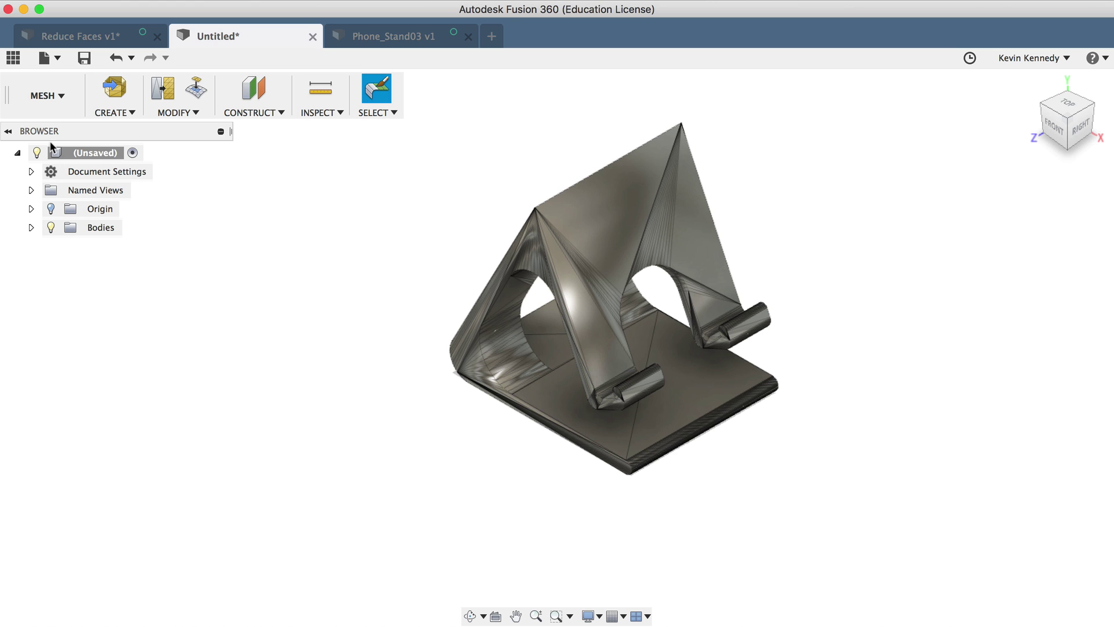
- Back in MODEL, convert MeshBody1 to a solid via Mesh to BRep as a New Component
click(39, 103)
click(51, 159)
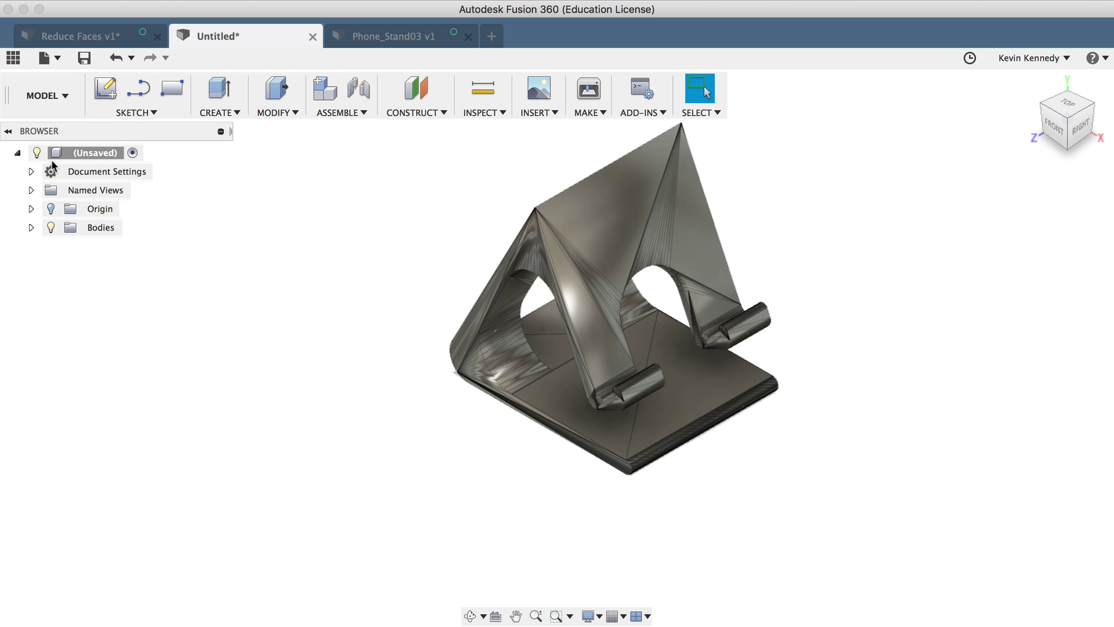
click(31, 227)
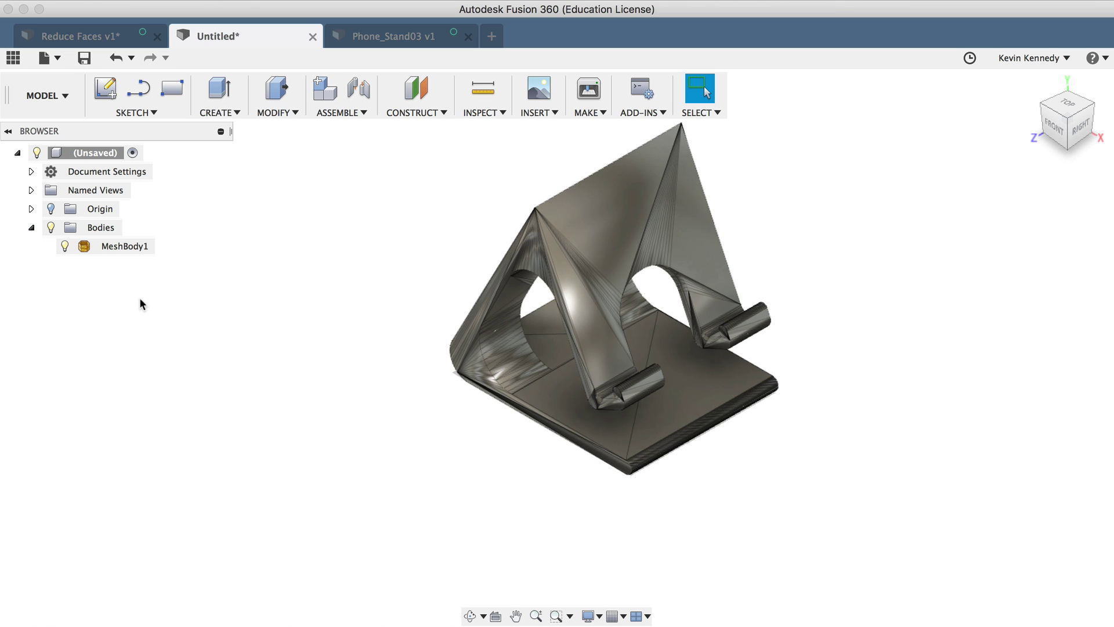
right_click(120, 246)
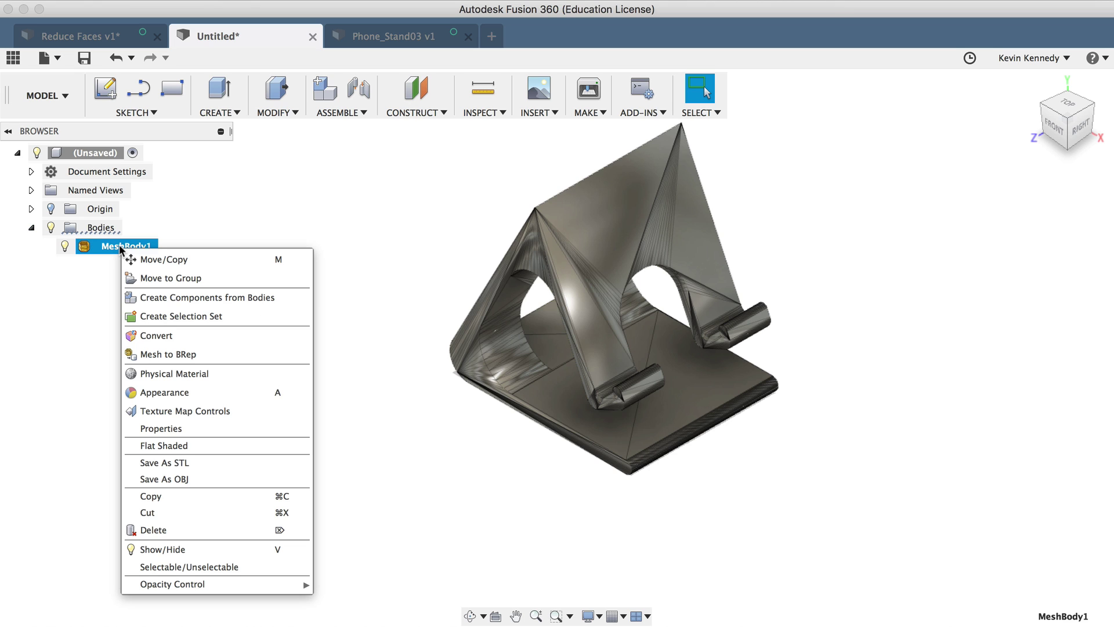
click(186, 354)
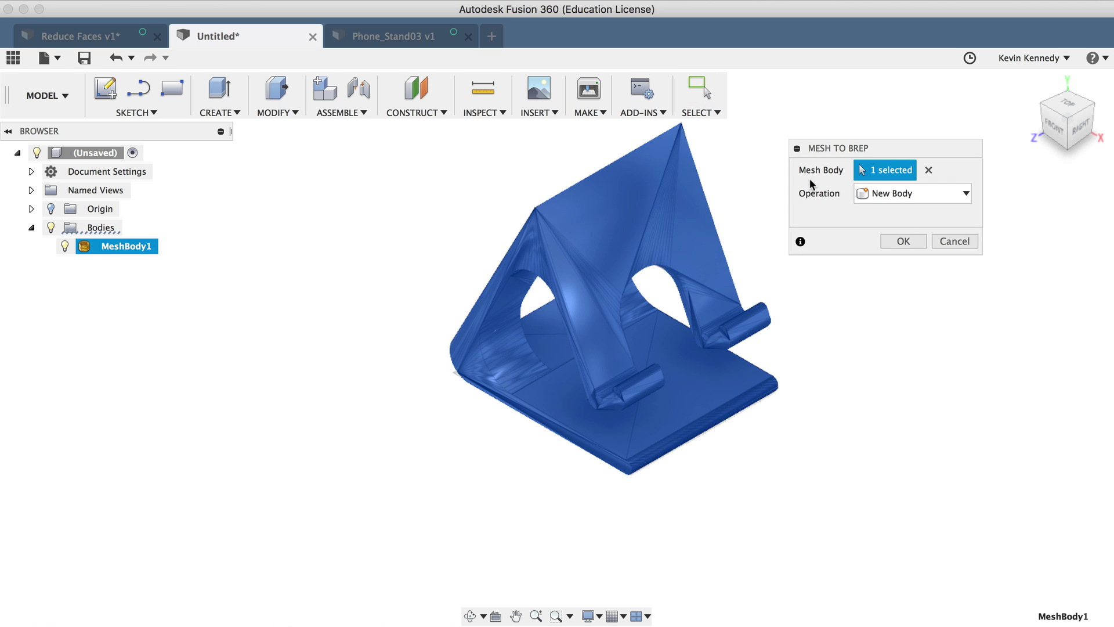
click(892, 196)
click(889, 232)
click(906, 242)
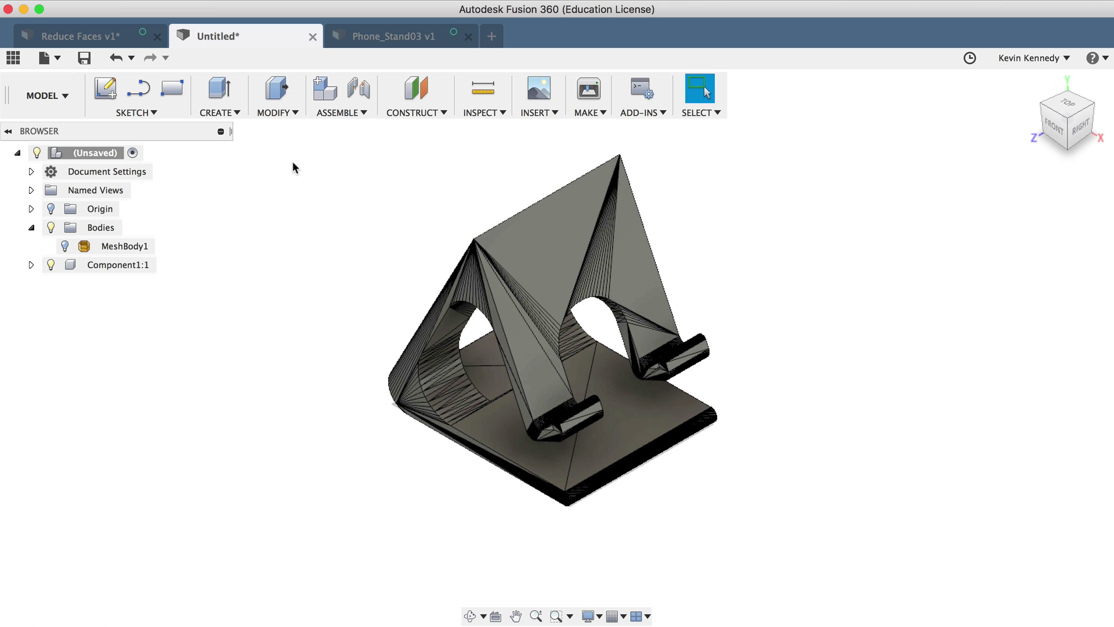
- In Reduce Faces v1, try Mesh to BRep on the bowl's MeshBody1 and dismiss the 1504498-facet abort warning
click(69, 38)
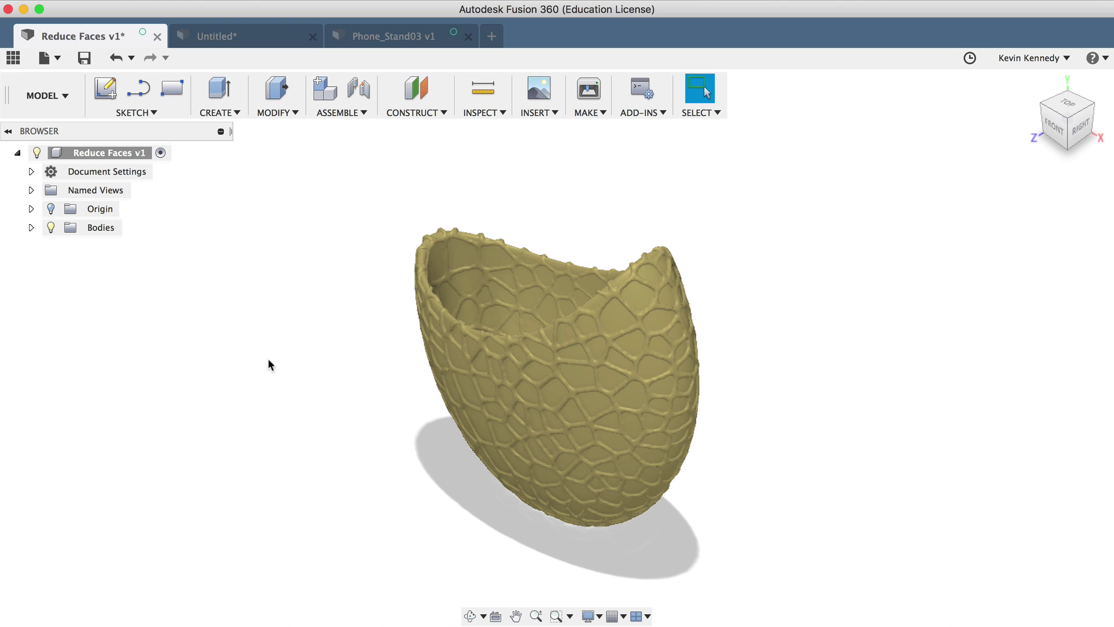
click(31, 227)
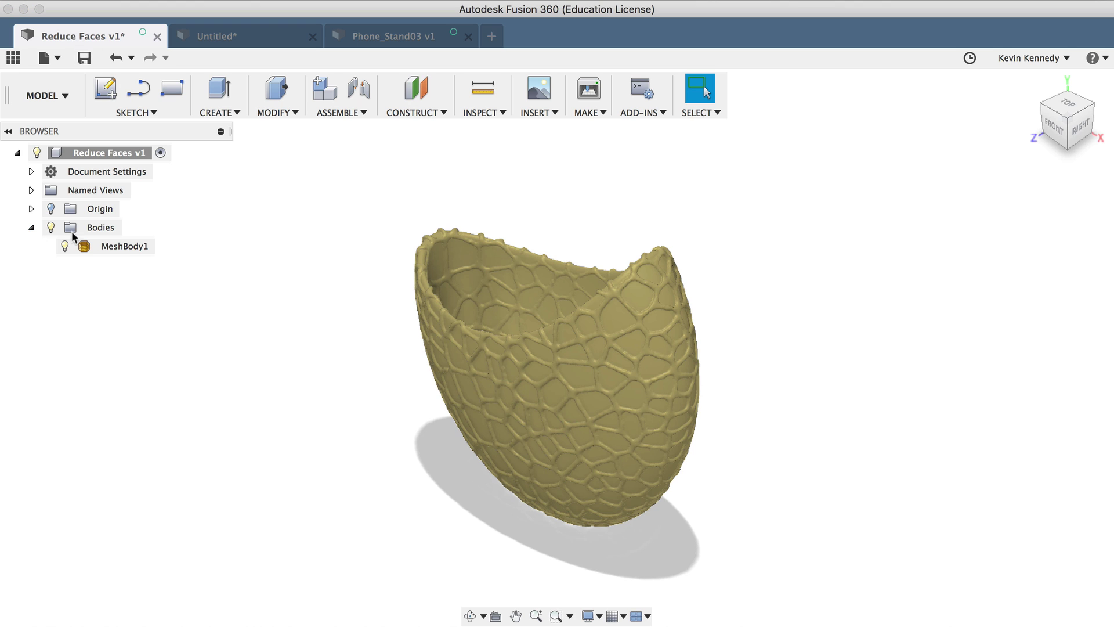
right_click(111, 247)
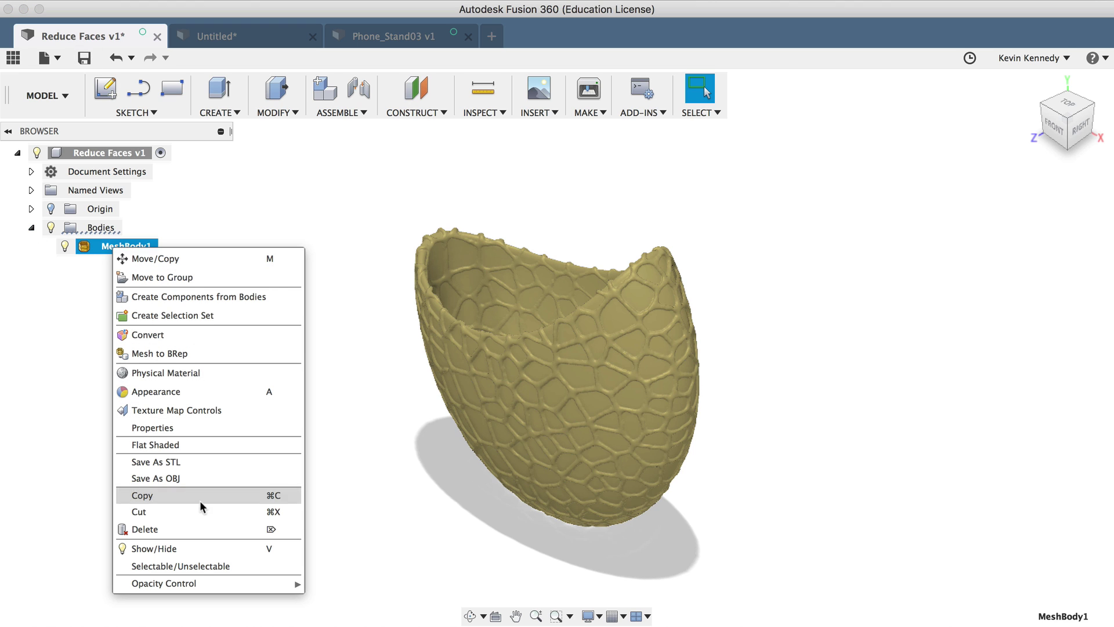
click(189, 351)
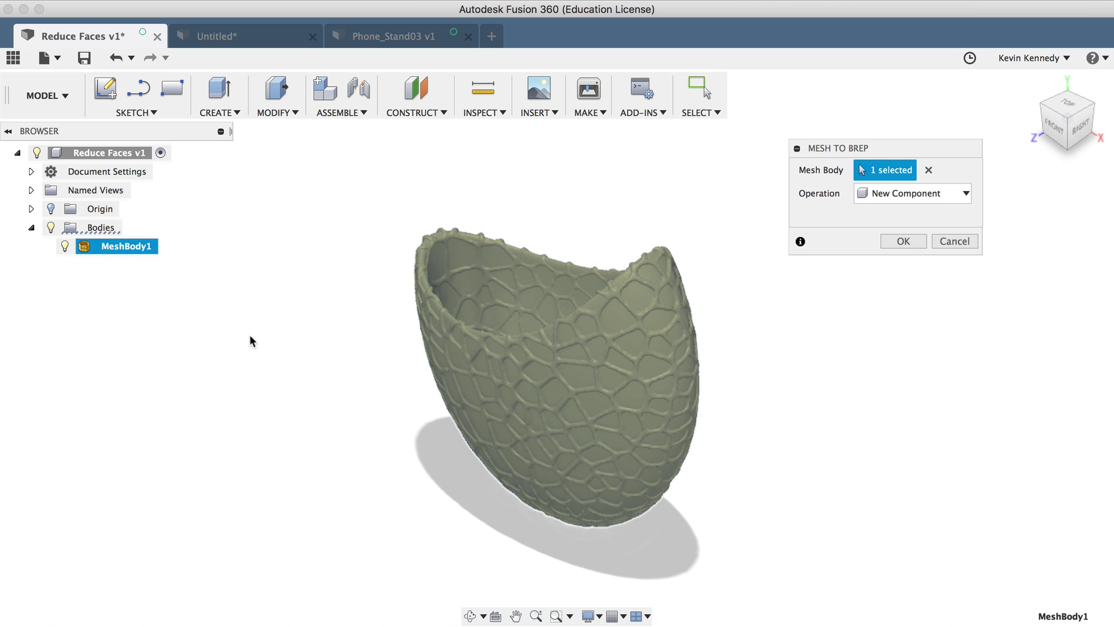
click(894, 240)
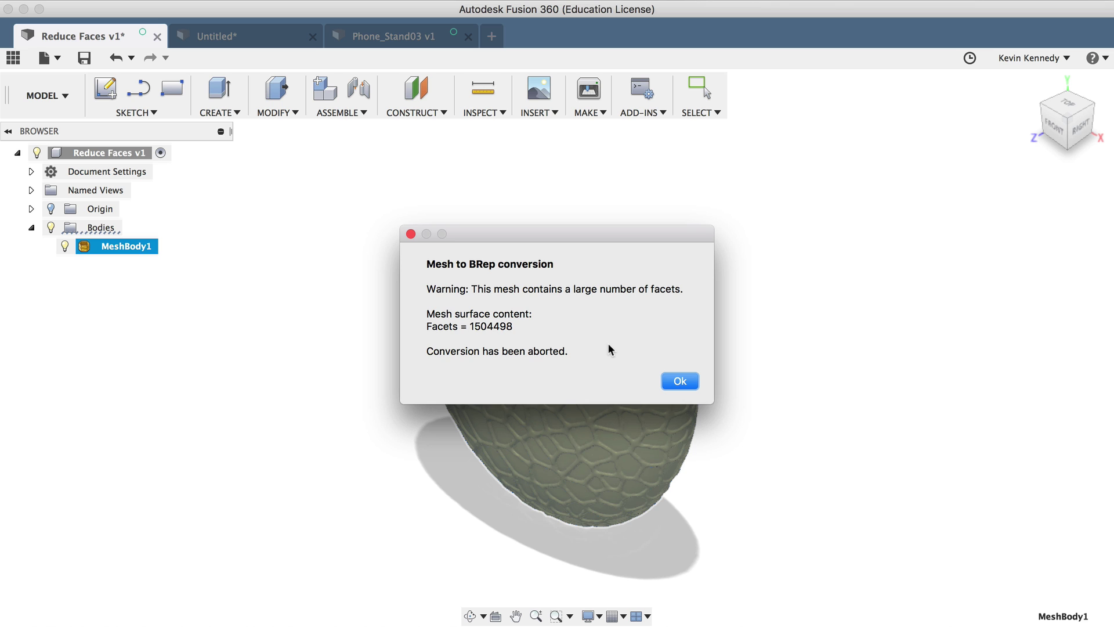
click(678, 381)
scroll(321, 332, right, 3)
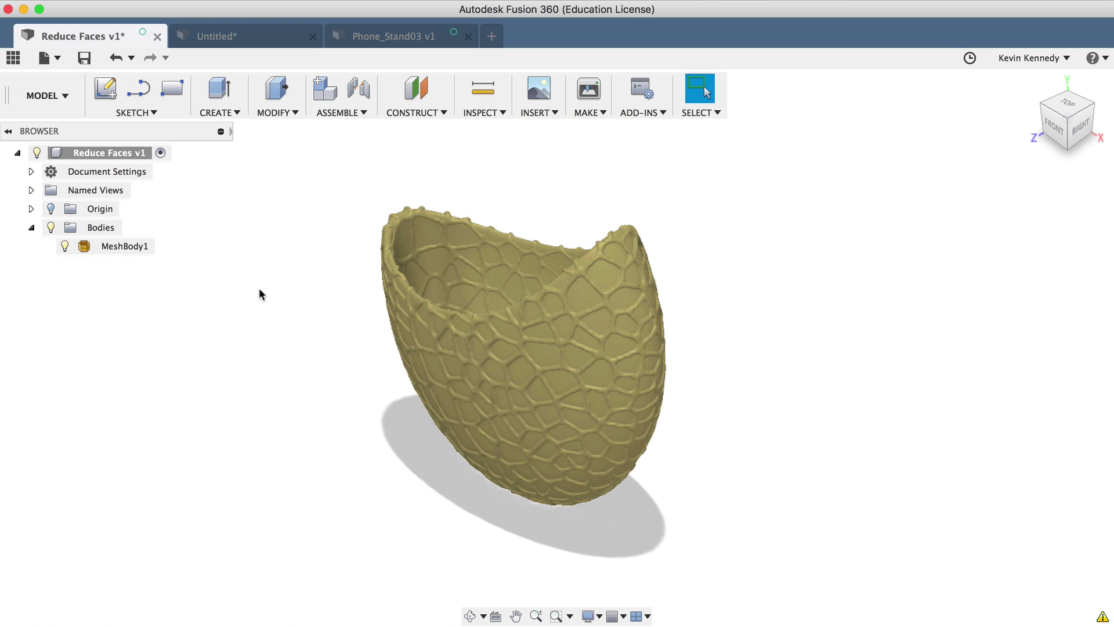
- Start Reduce in the Mesh workspace and pick MeshBody1 in the browser as its body
click(36, 106)
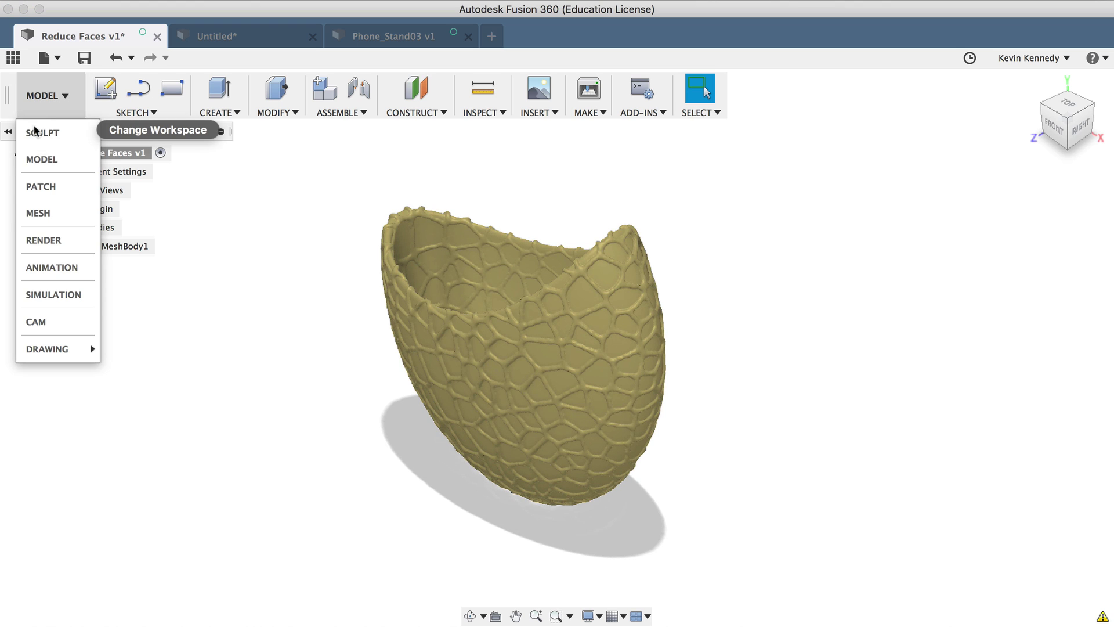
click(42, 209)
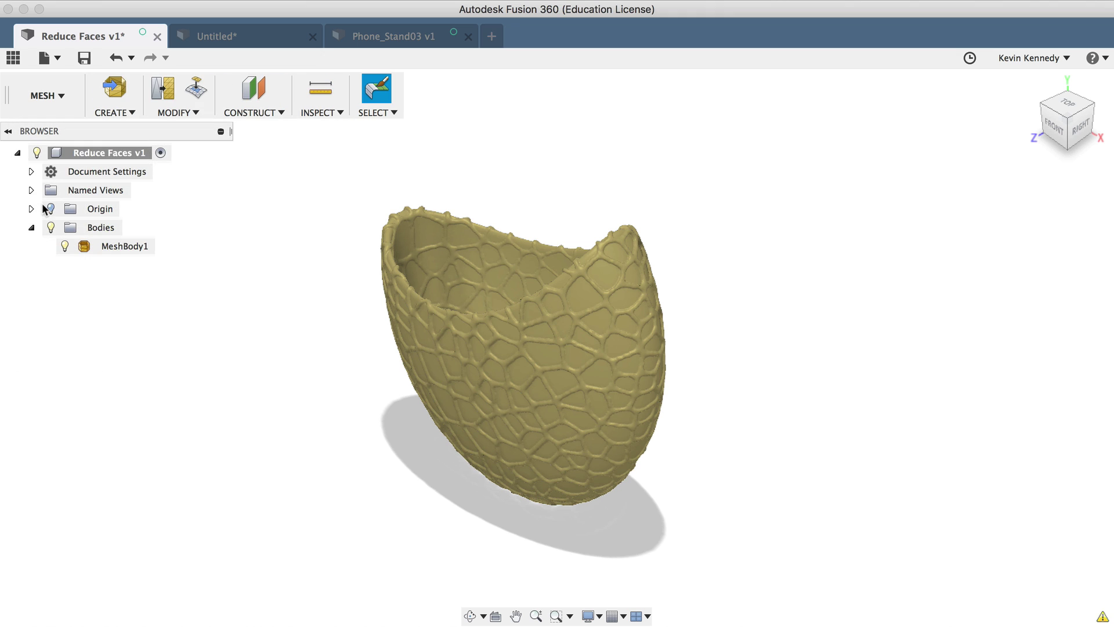
click(186, 112)
click(190, 142)
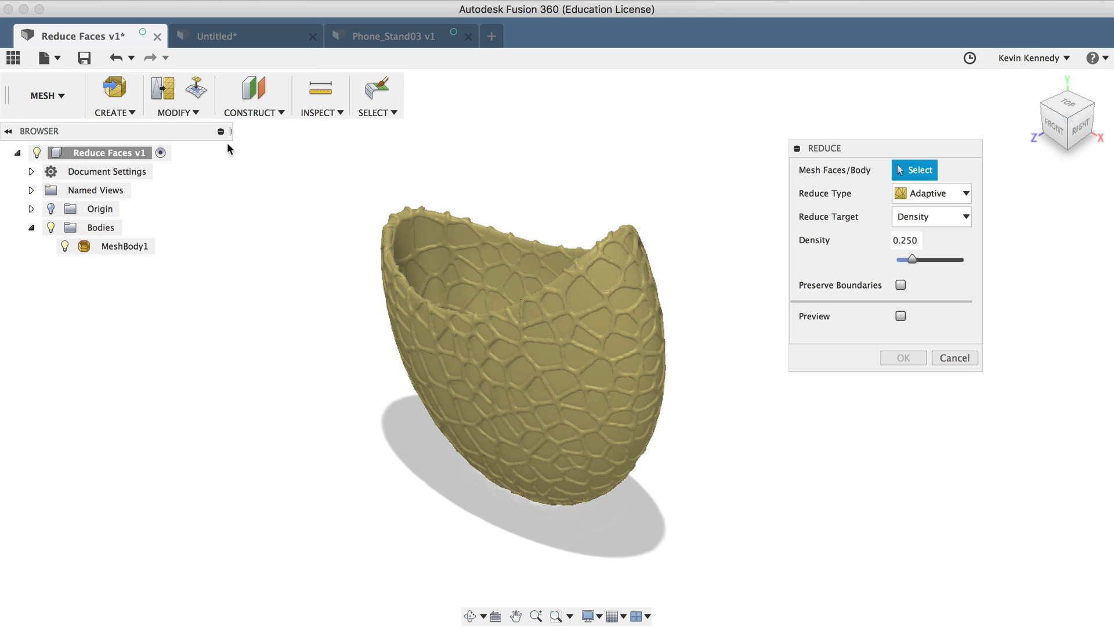
drag(866, 148, 810, 157)
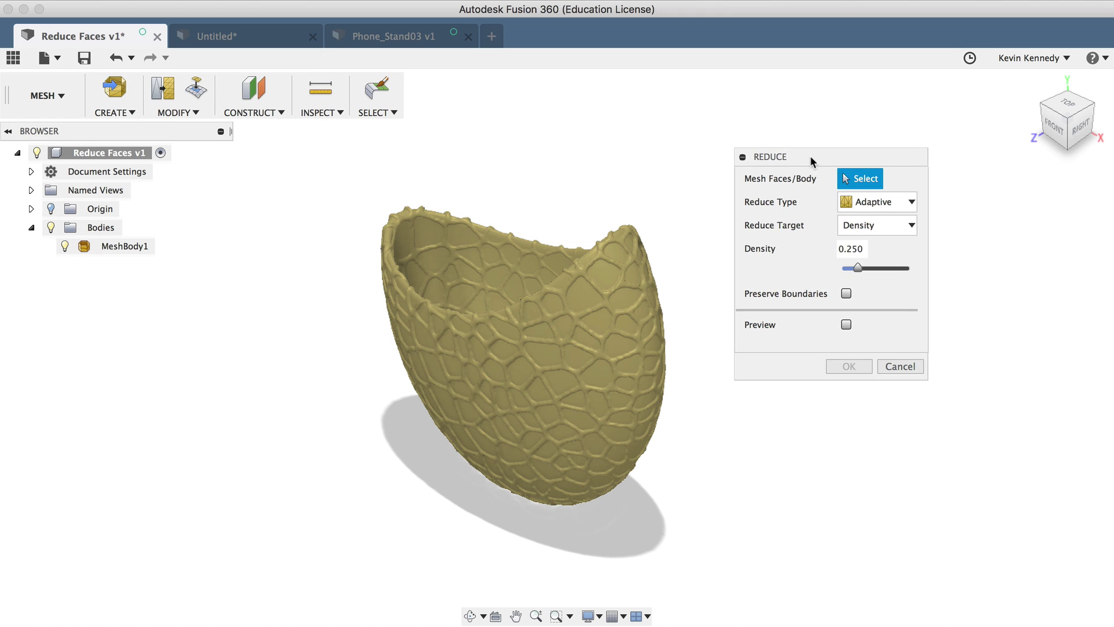
click(604, 318)
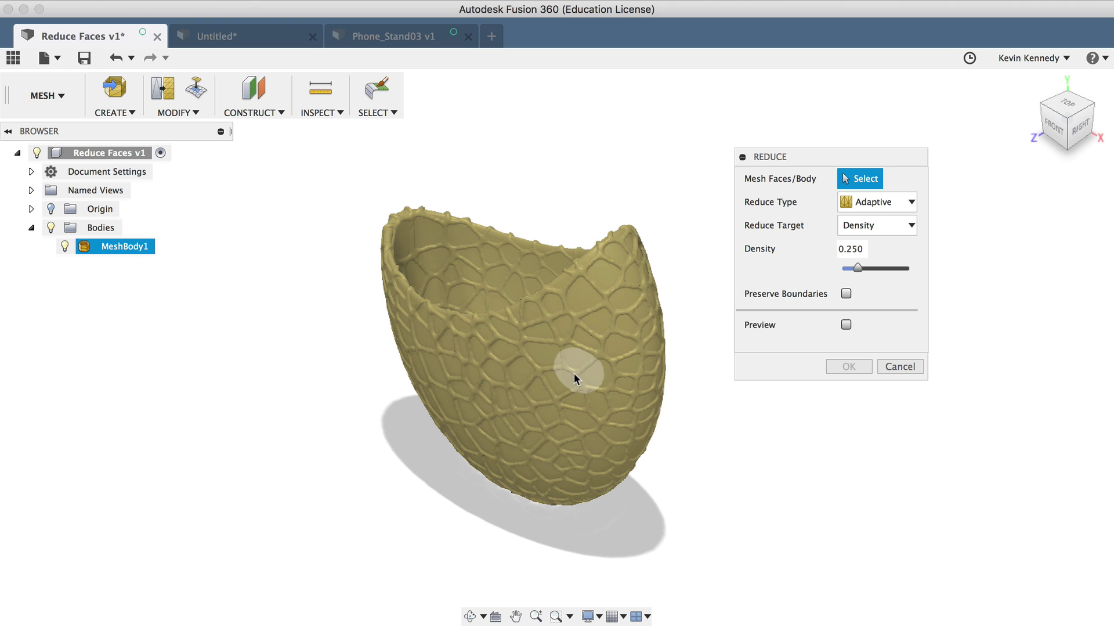
click(529, 254)
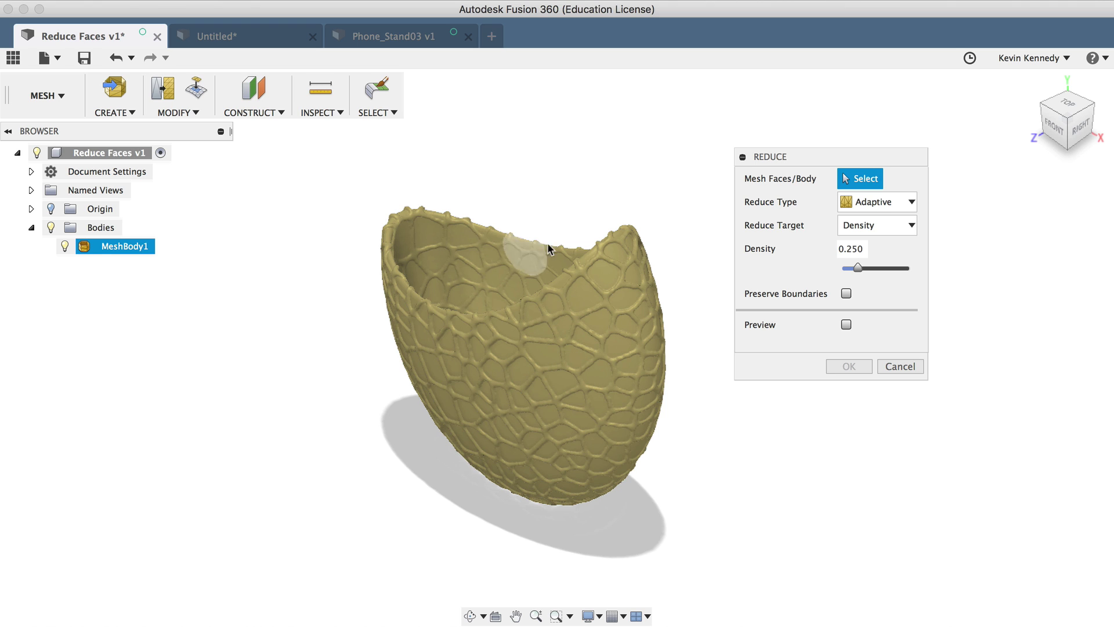
click(122, 246)
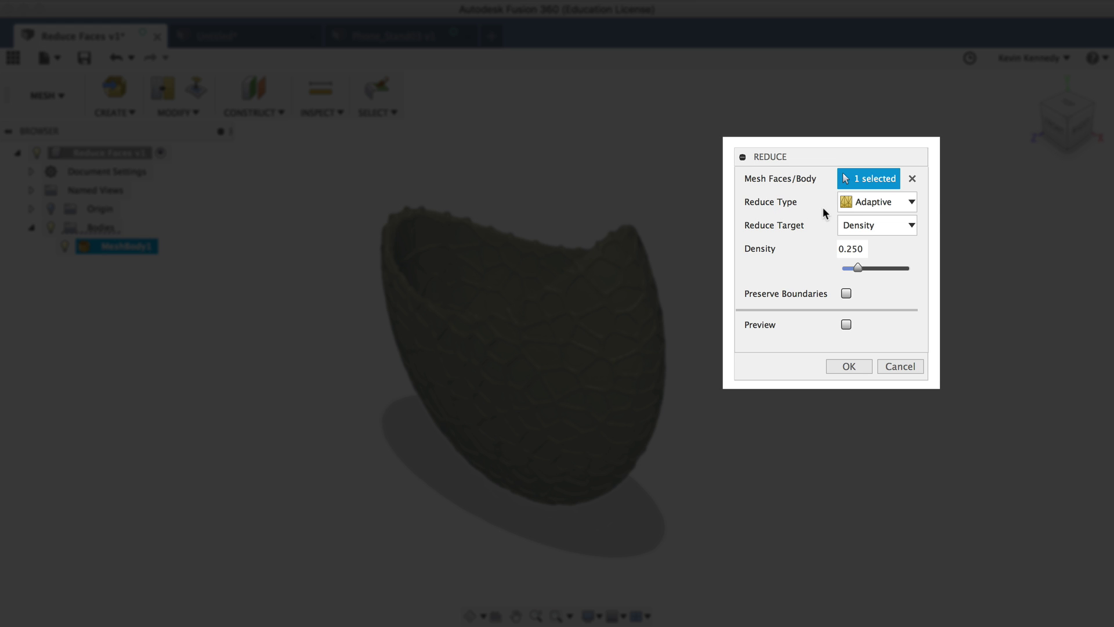
- Reduce MeshBody1 with the Adaptive type and a Face Count target of 30000
click(903, 203)
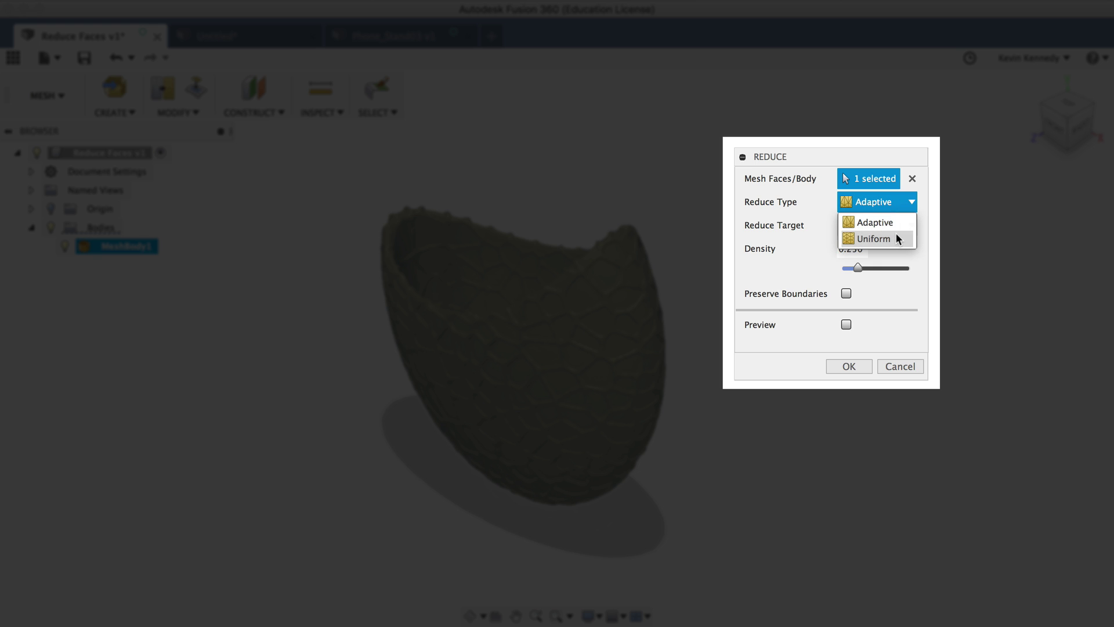
click(921, 200)
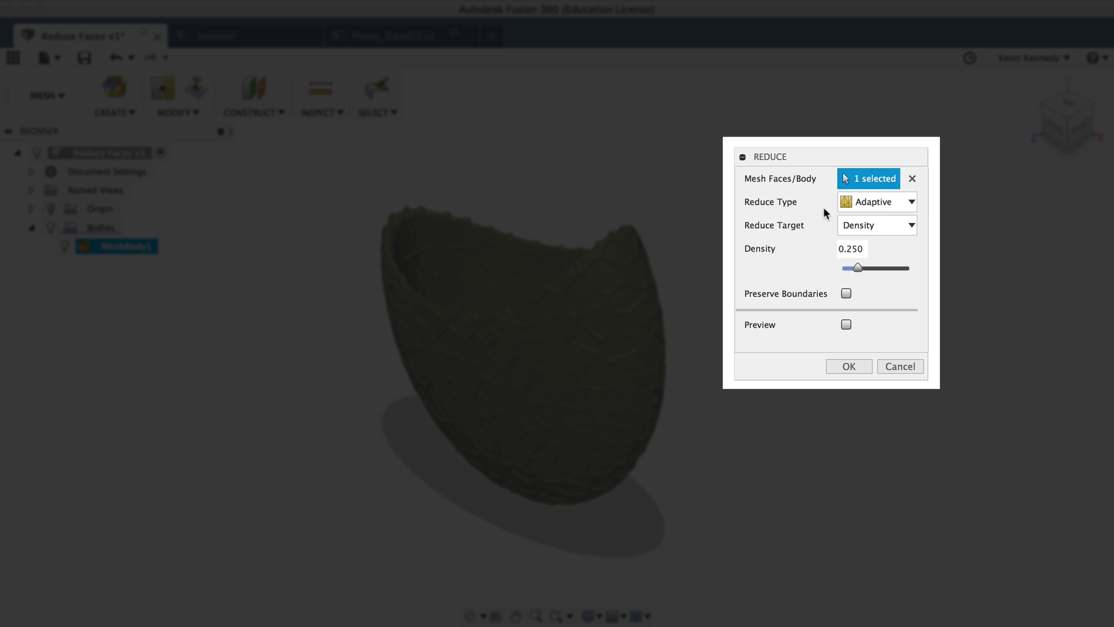
click(875, 225)
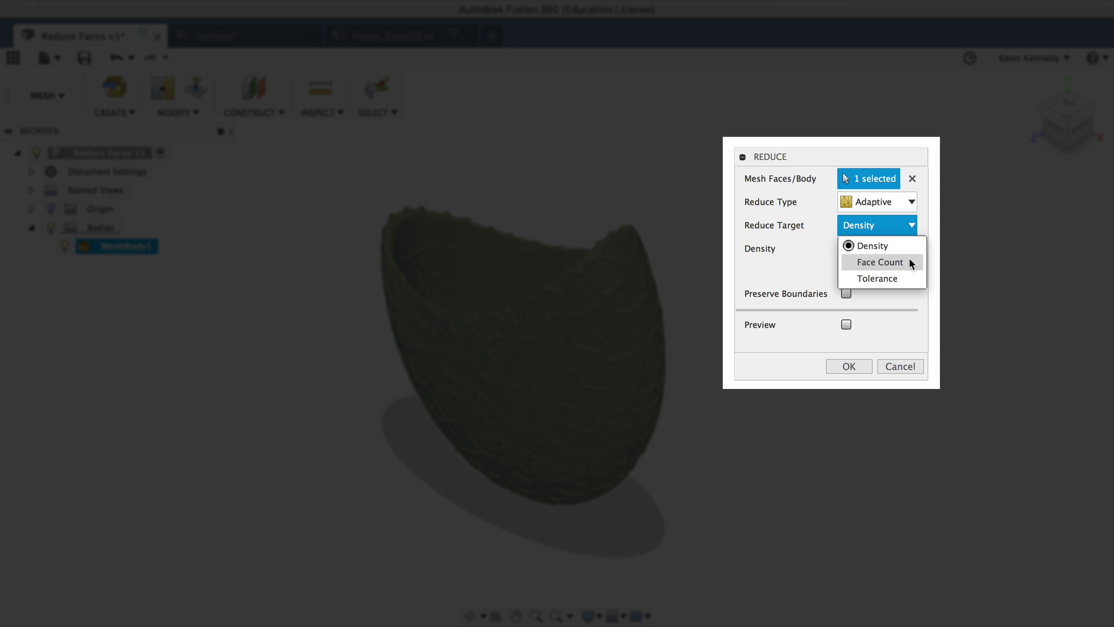
click(880, 262)
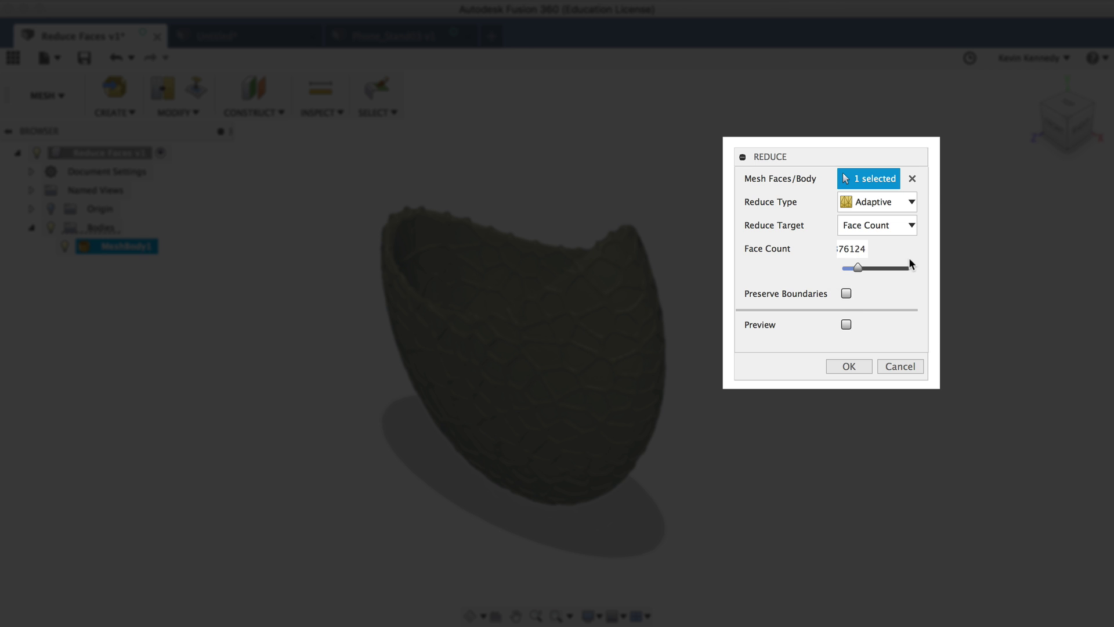
double_click(844, 248)
text(30000)
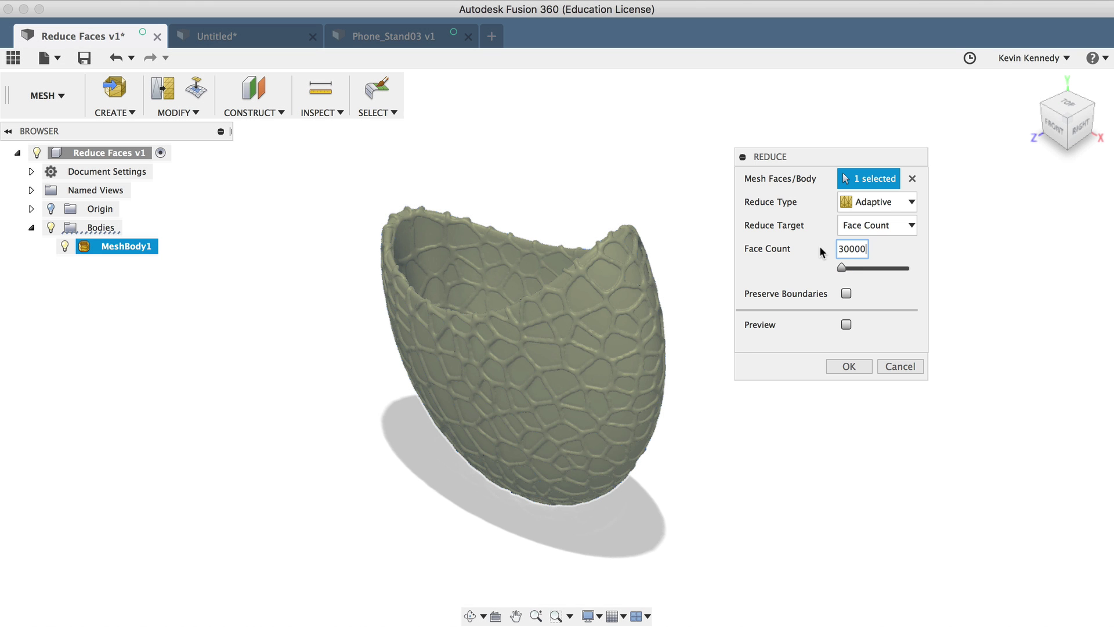
click(850, 366)
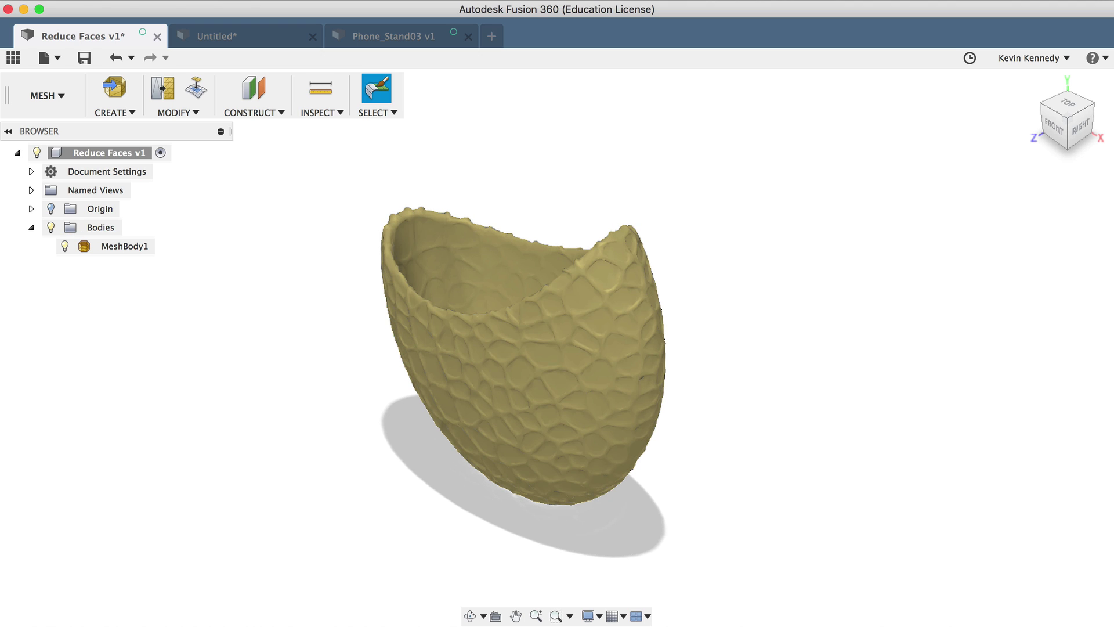
- In the Model workspace, convert MeshBody1 with Mesh to BRep into a new component, accepting the facet warning
click(62, 86)
click(55, 158)
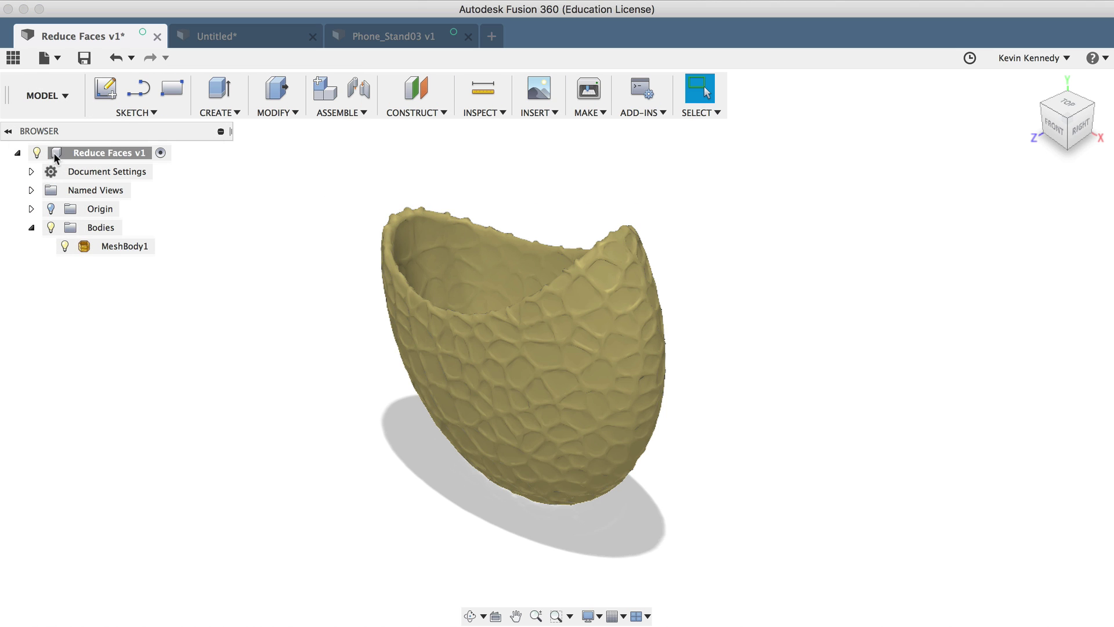
right_click(119, 246)
click(194, 354)
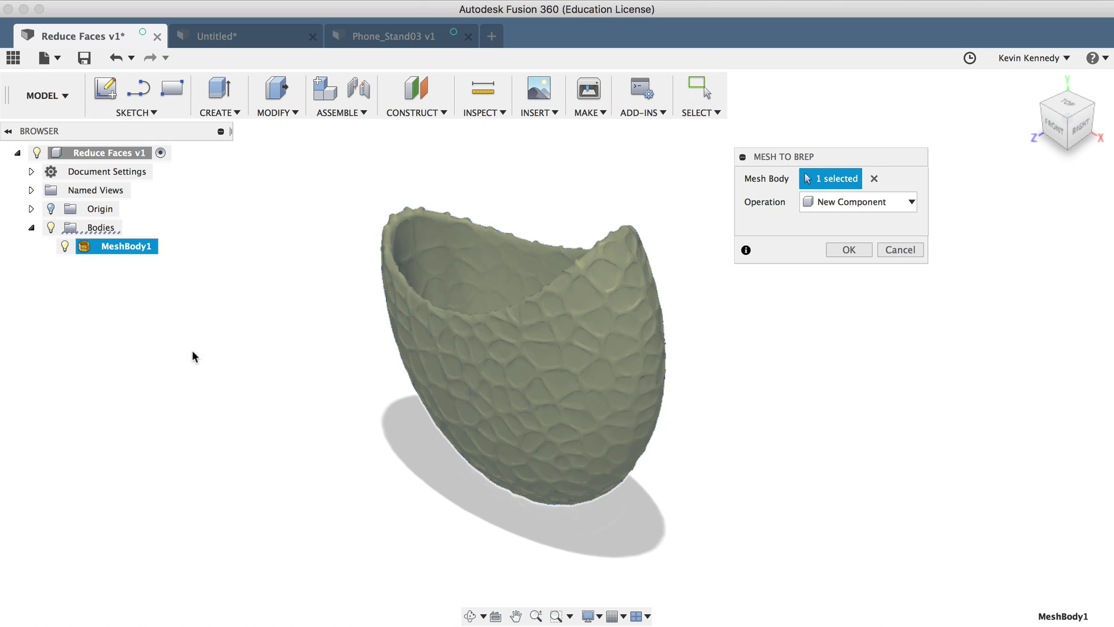
click(842, 250)
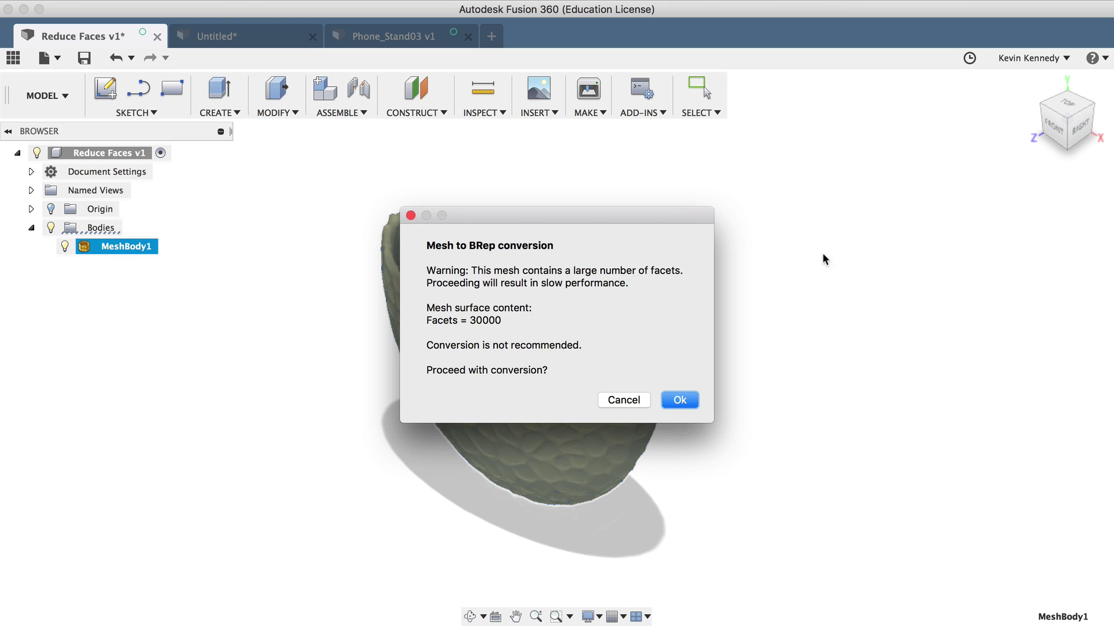
click(680, 399)
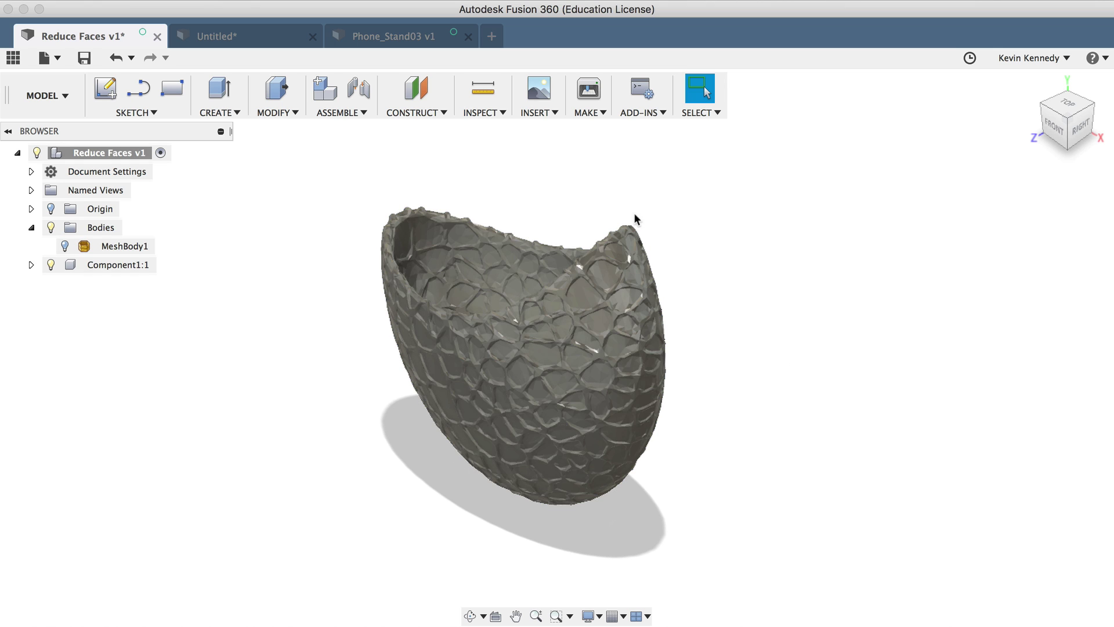
- On the Untitled design, rename Component1:1 to 'Phone Stand'
click(266, 37)
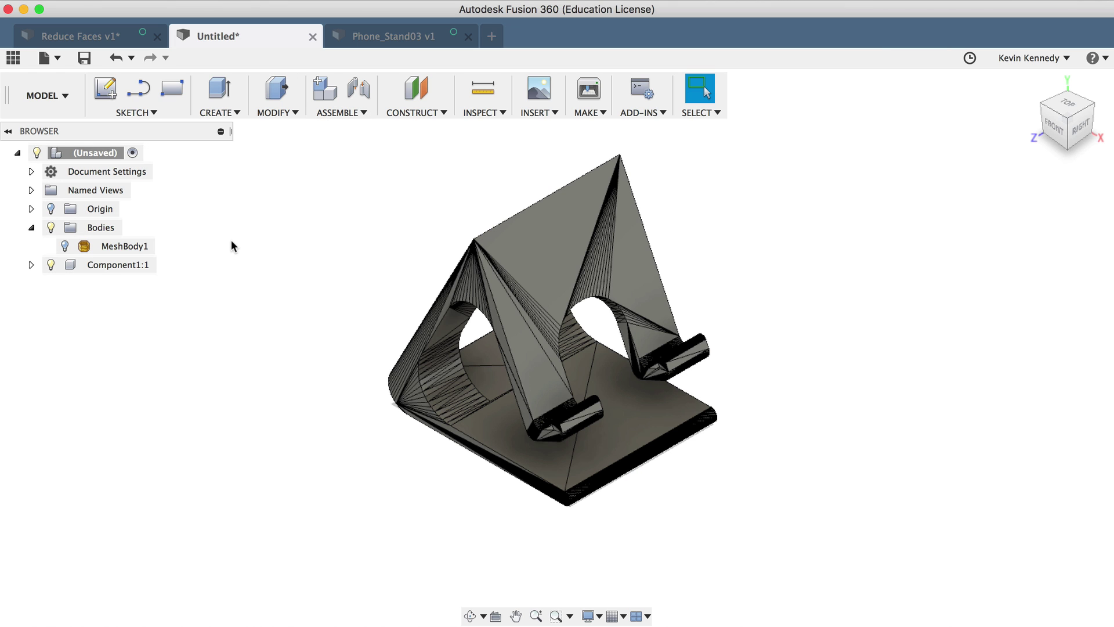
click(100, 264)
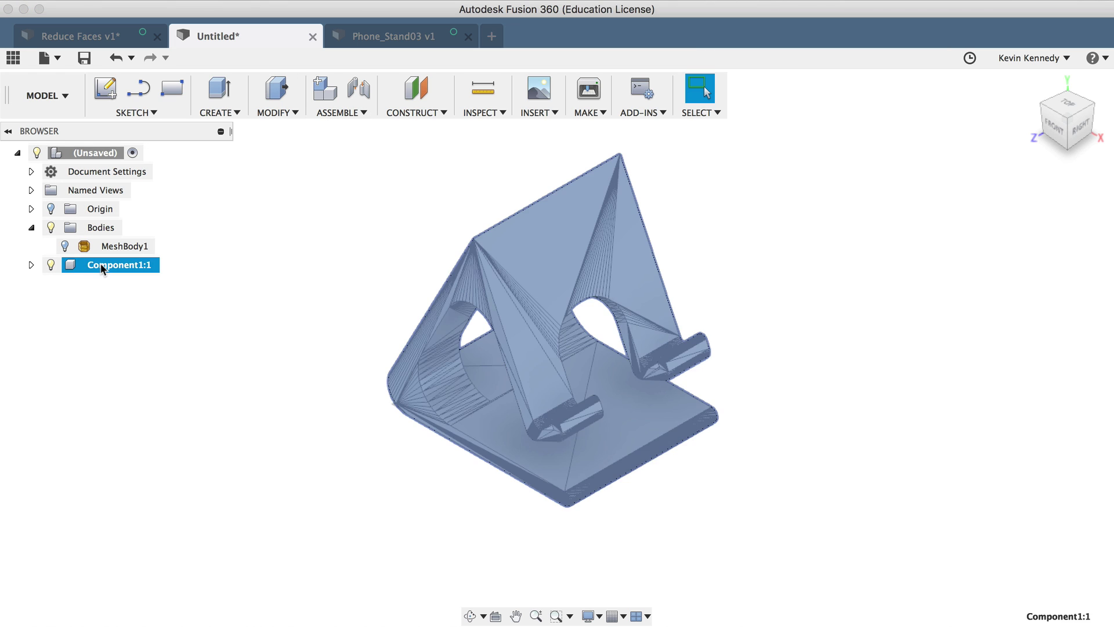
click(101, 265)
text(P)
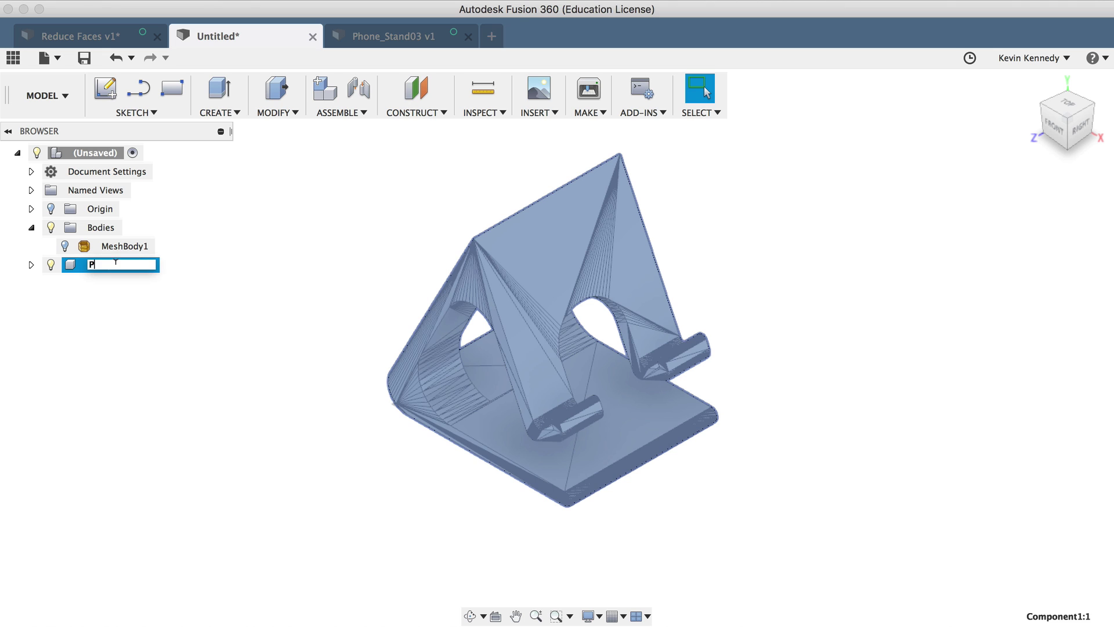
text(hone Stand)
key(Return)
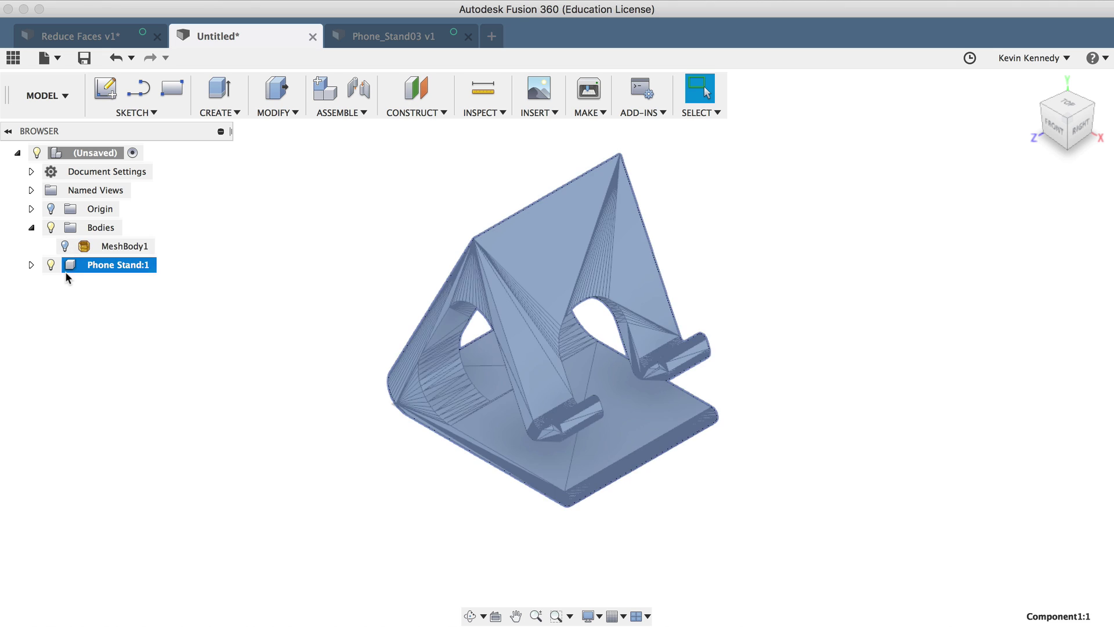
- Activate the Phone Stand component and orbit the view around it
click(166, 265)
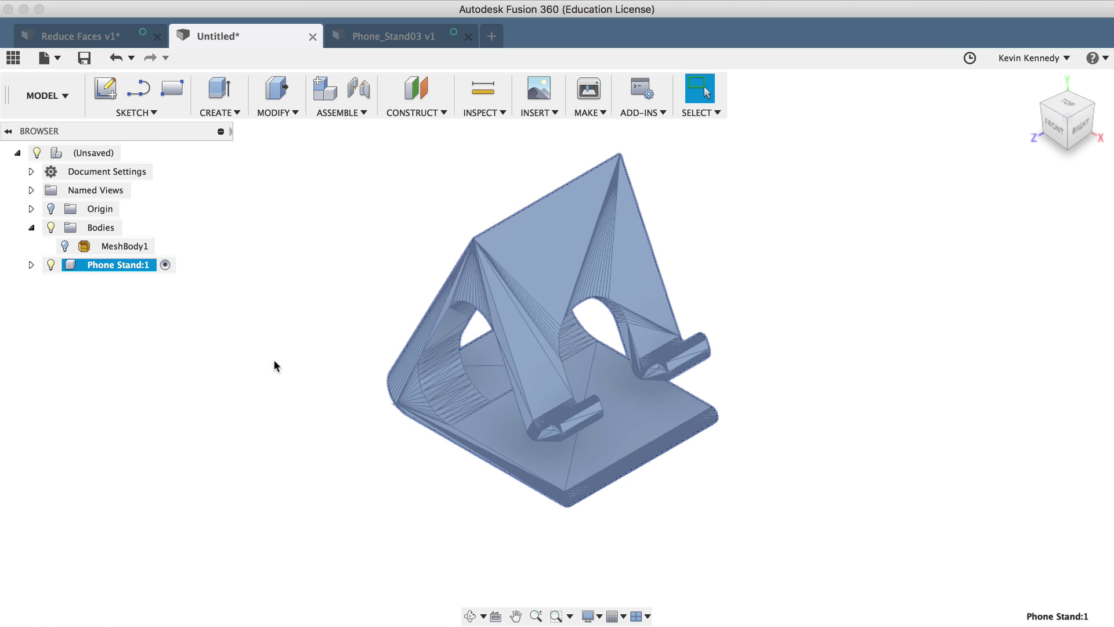
click(454, 511)
shift+middle_drag(454, 515, 453, 515)
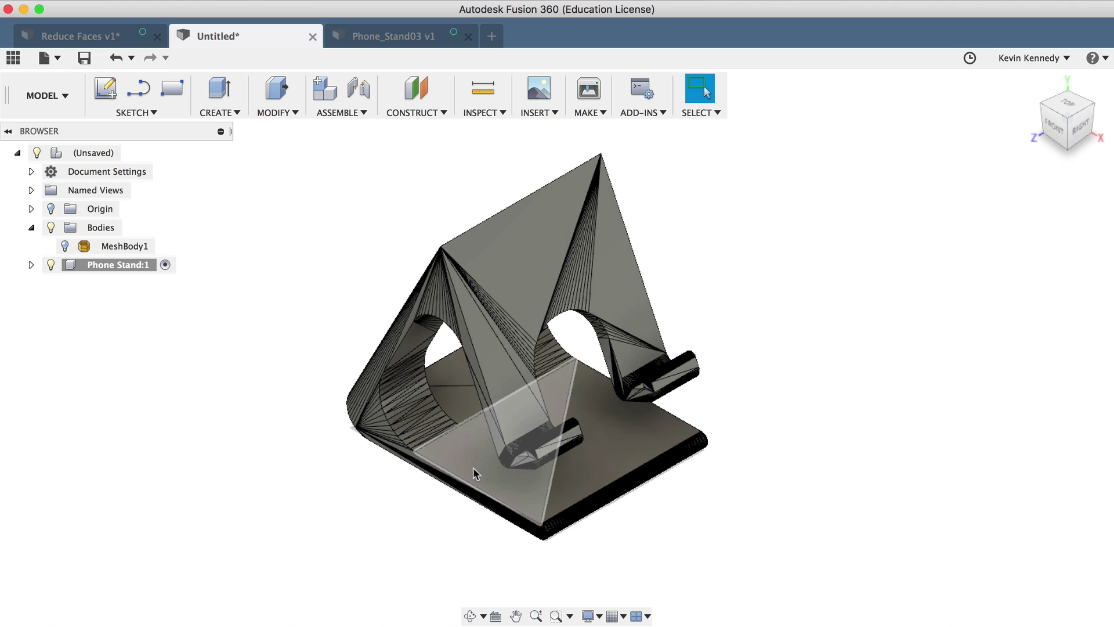
shift+middle_drag(447, 558, 448, 558)
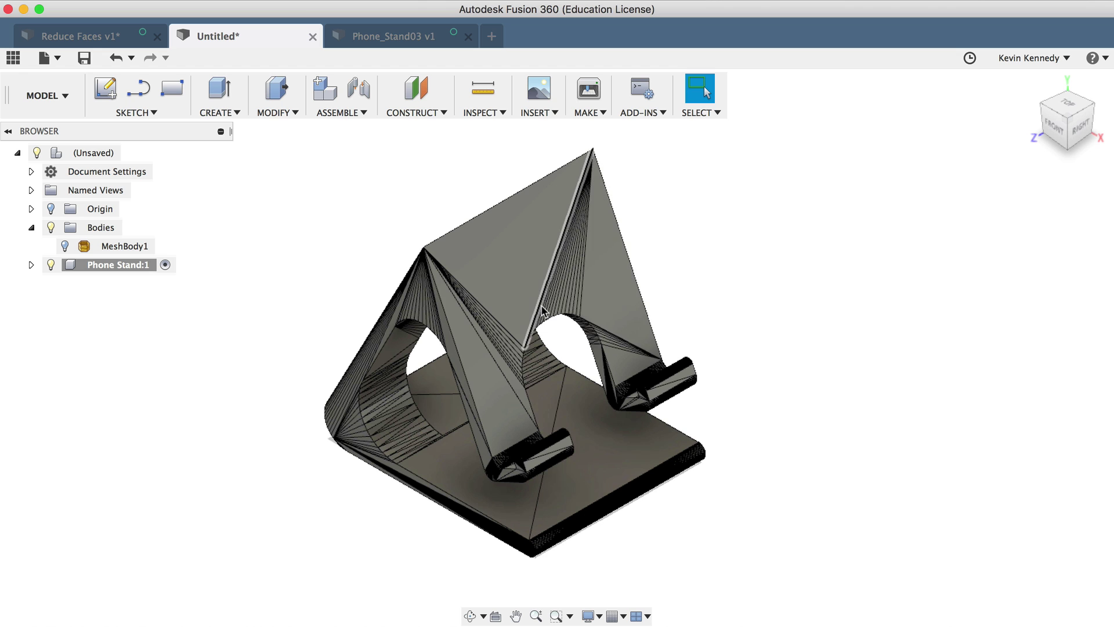
- Zoom in and back out on the phone stand, then bring up the SELECT dropdown
scroll(589, 329, up, 4)
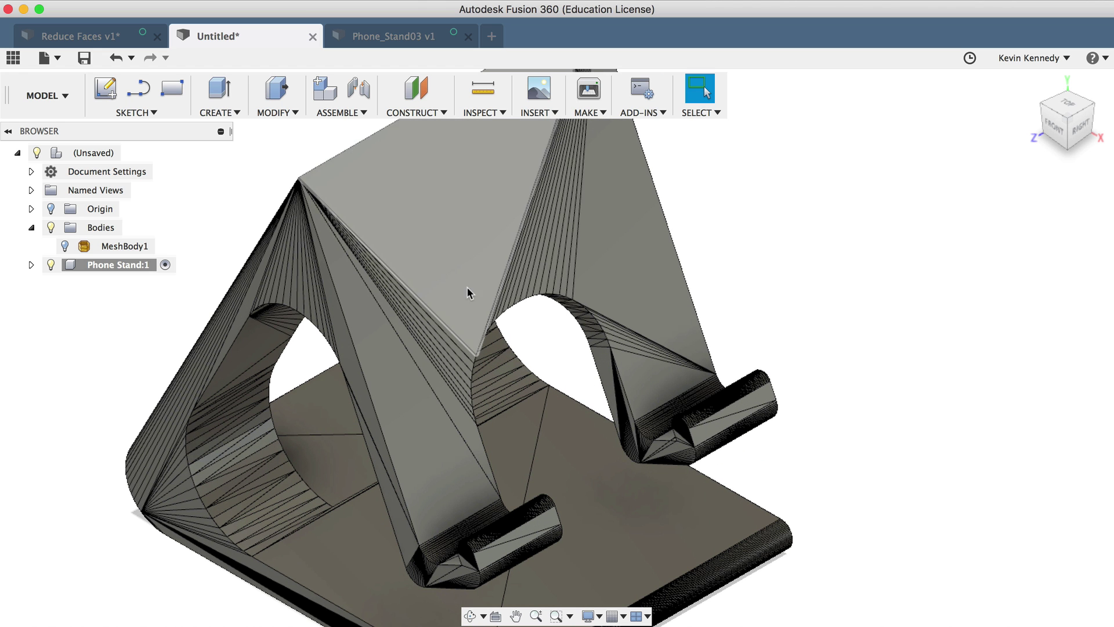
scroll(584, 281, down, 5)
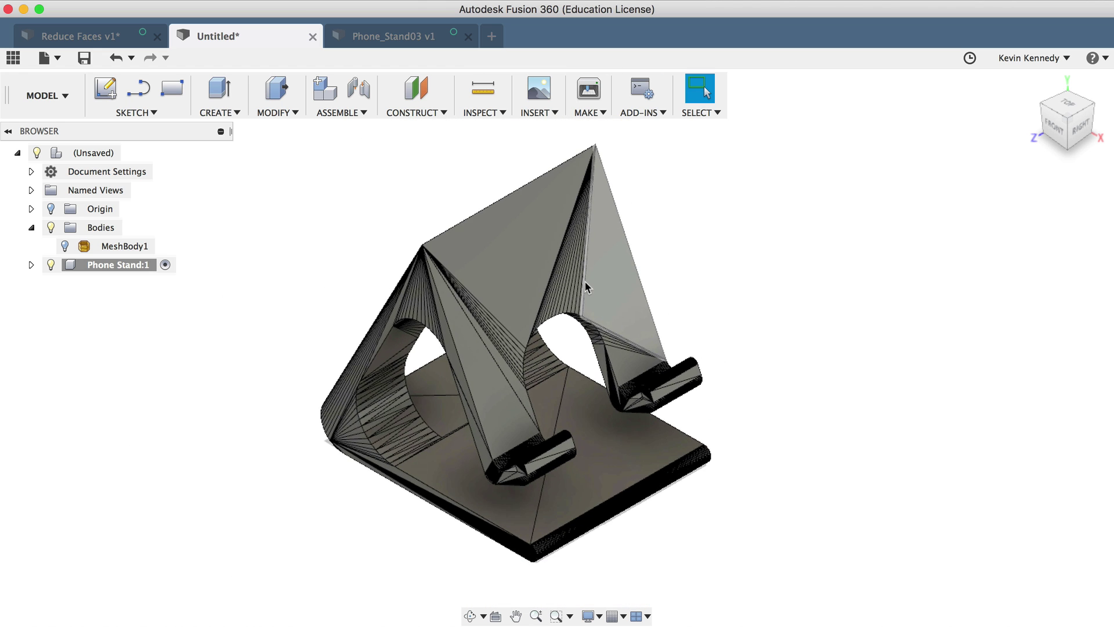
click(700, 113)
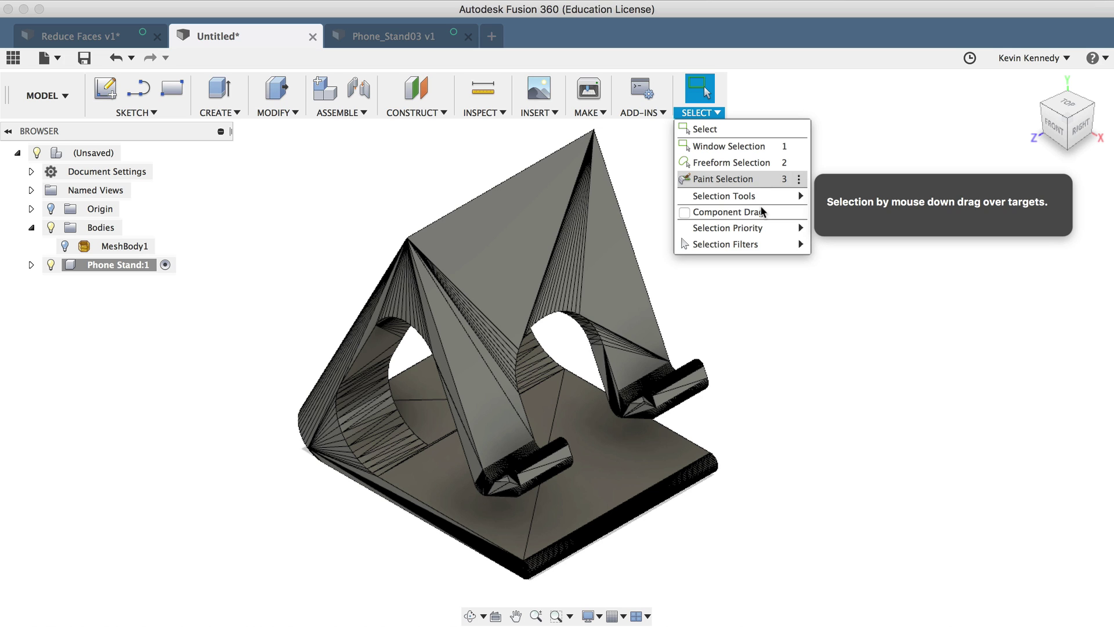
- Set Selection Priority to Select Face Priority, then bring the SELECT dropdown up again
mouse_move(767, 228)
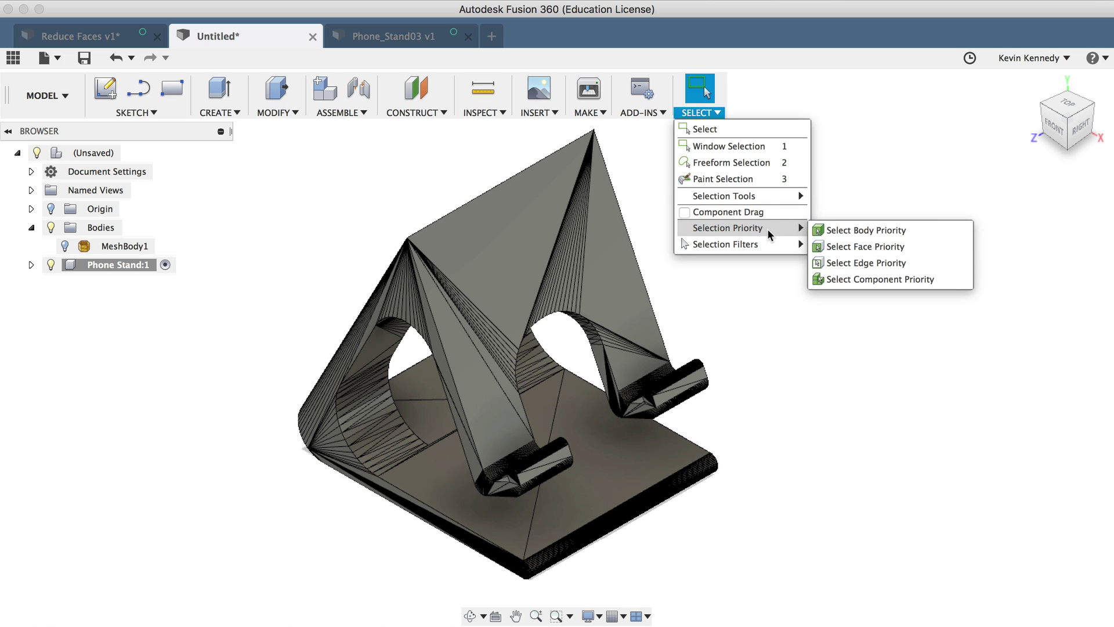
click(862, 250)
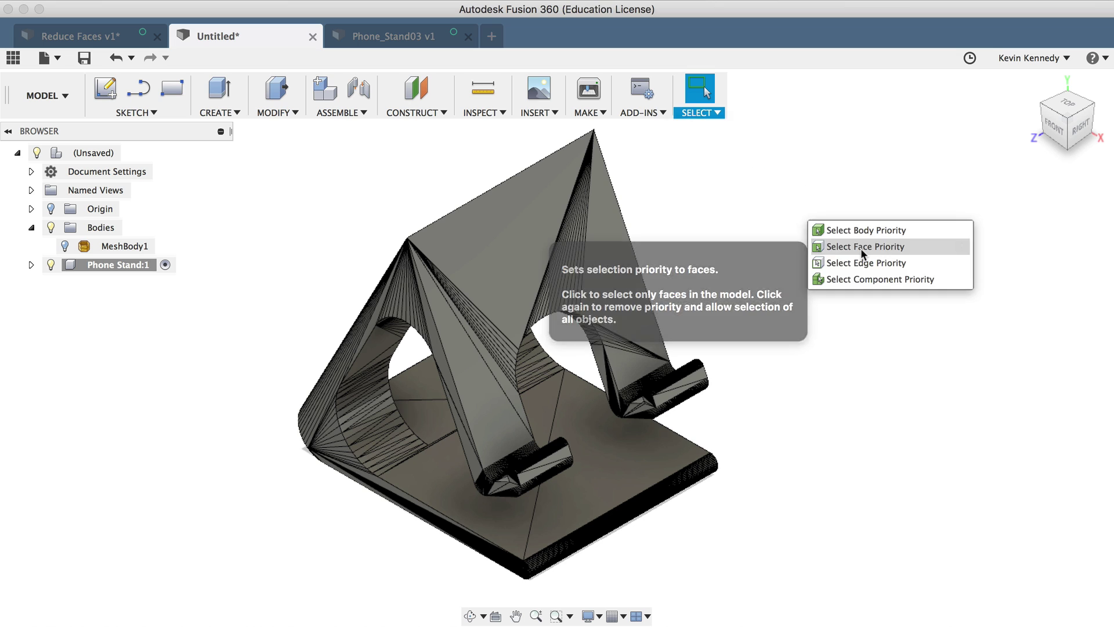
click(705, 112)
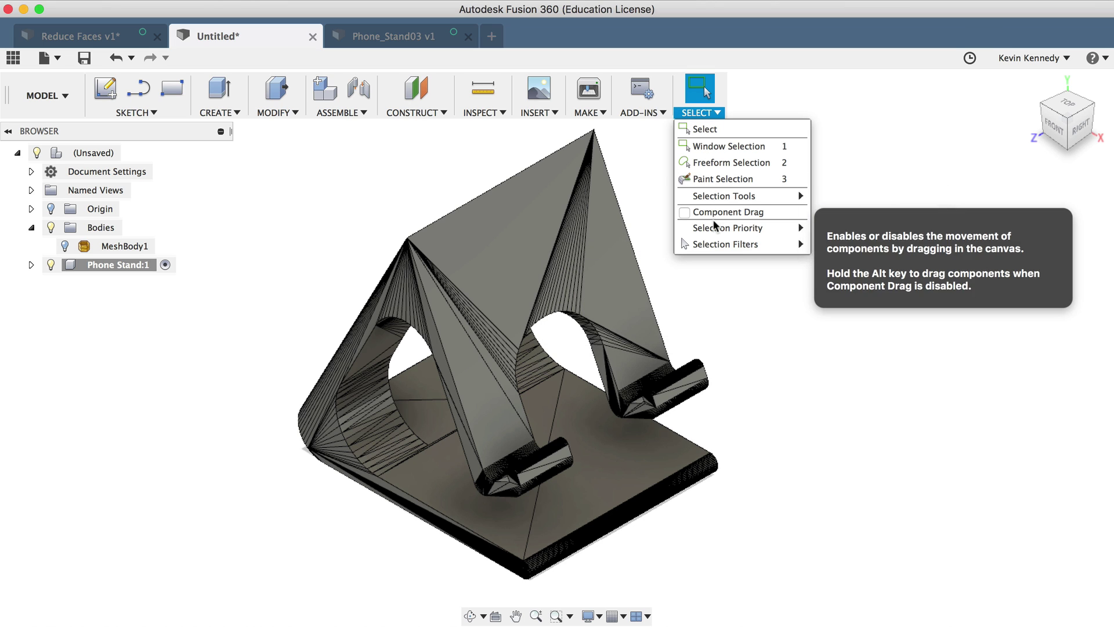
mouse_move(729, 228)
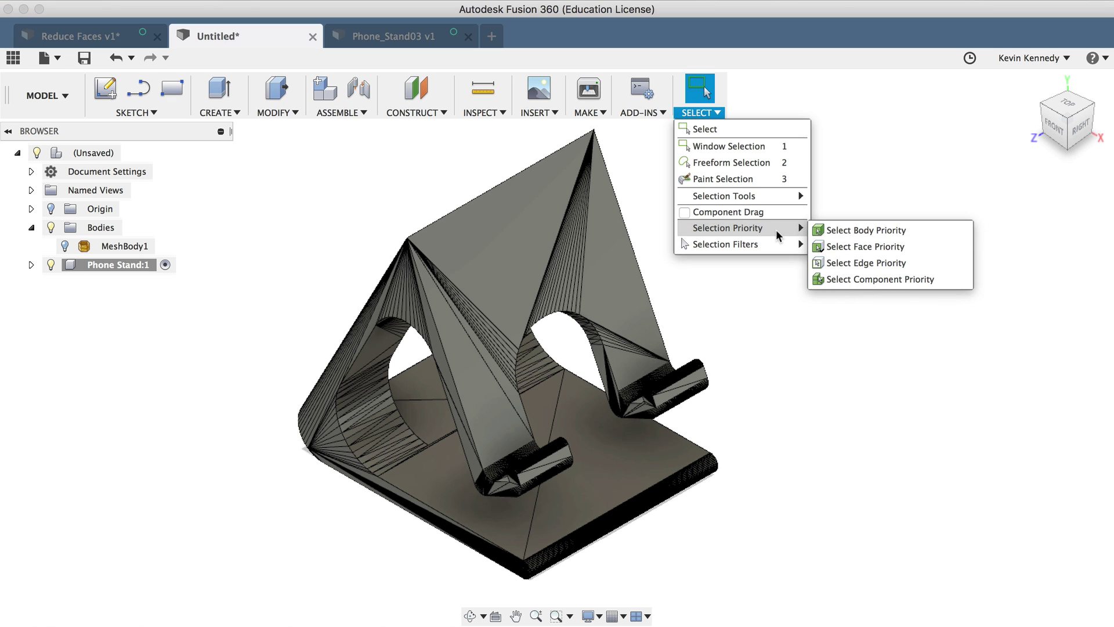
- Use Paint Selection to gather the thin triangular facets on the stand's right sloping side
click(760, 179)
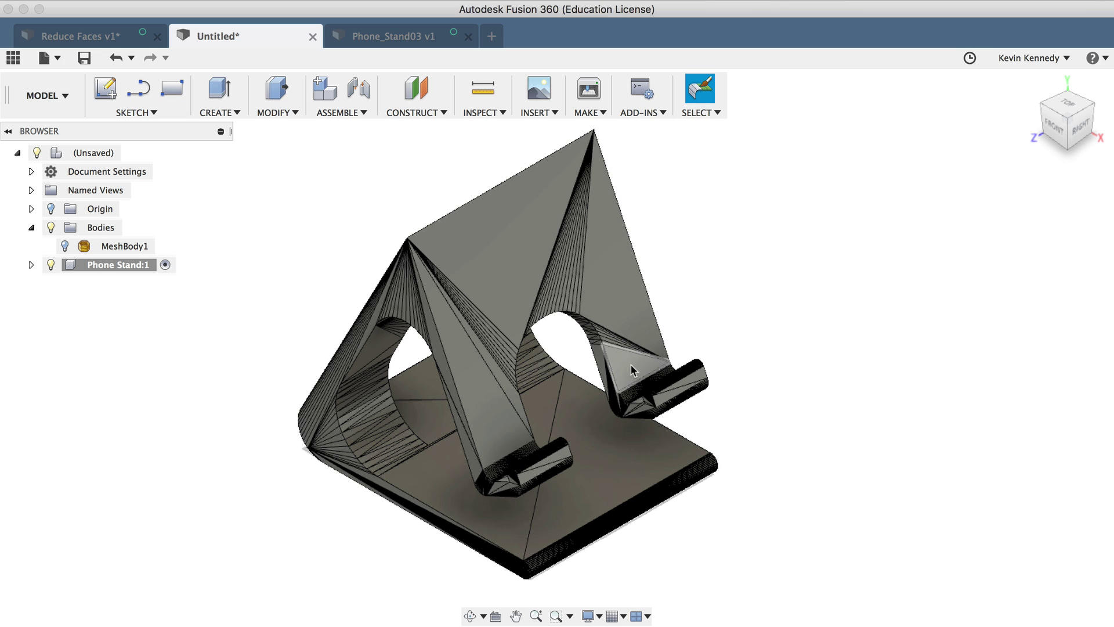
drag(630, 366, 628, 336)
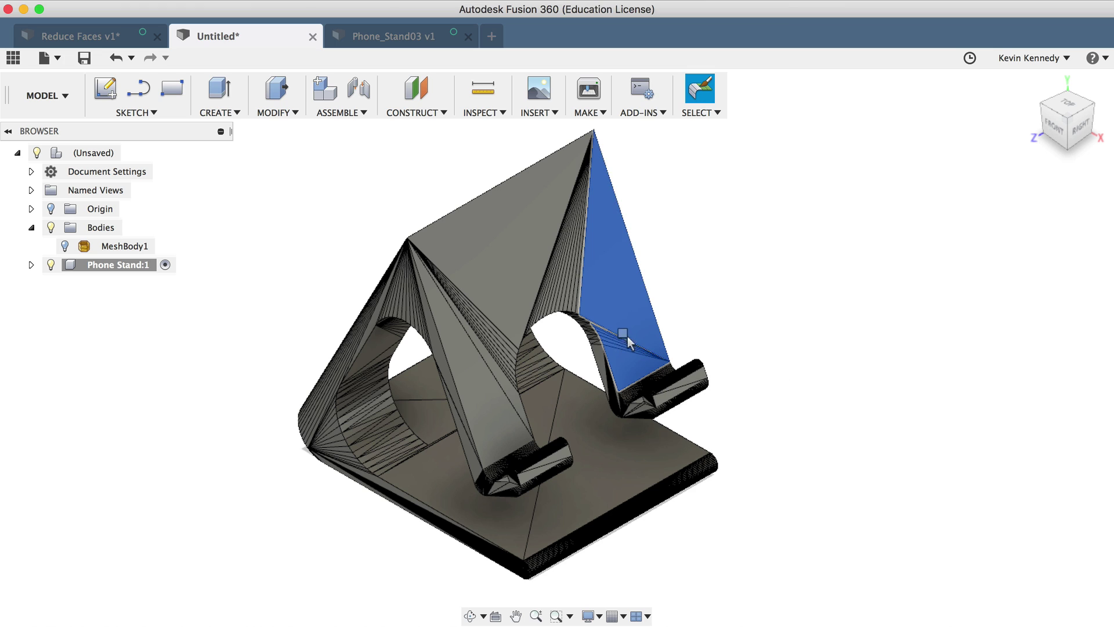
drag(603, 294, 585, 287)
drag(612, 335, 613, 337)
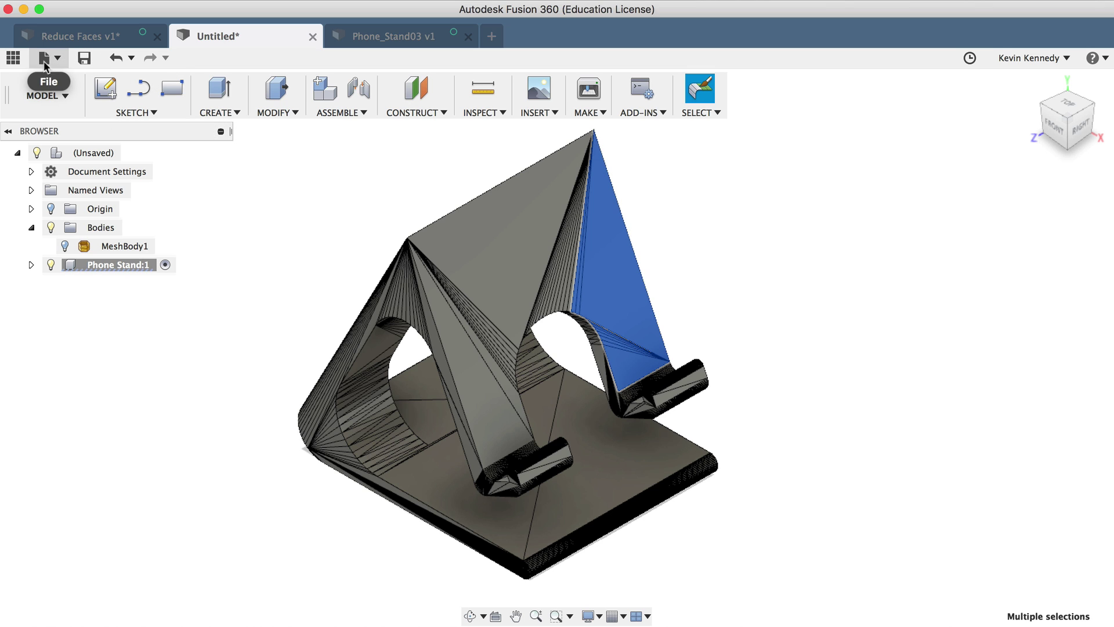
- In the Patch workspace, merge the ten selected right-side facets into one face
click(47, 102)
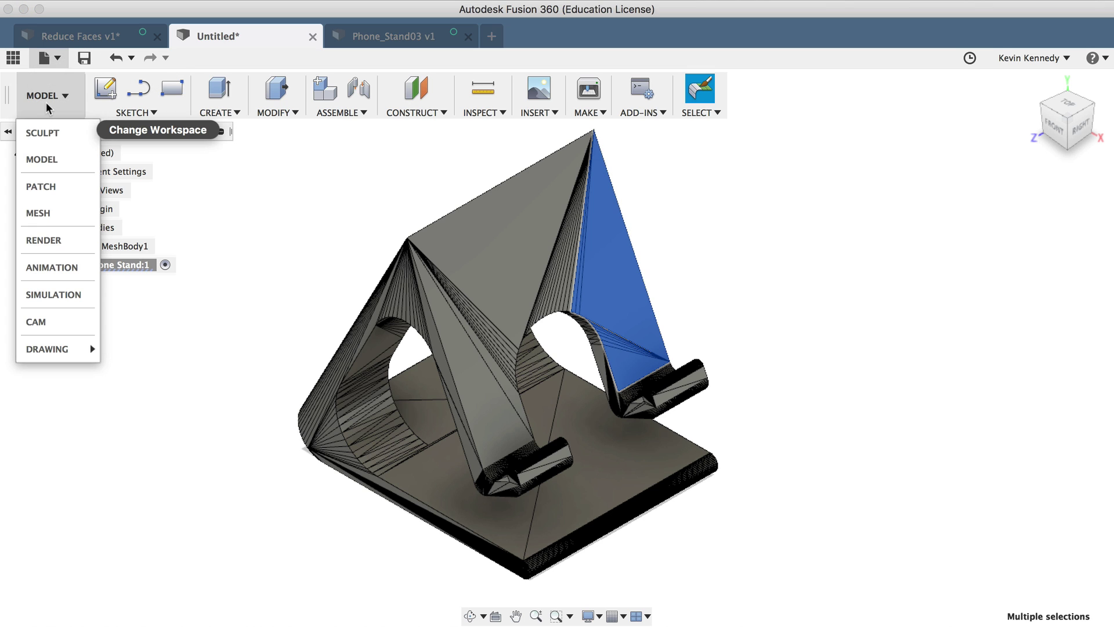
click(43, 188)
click(266, 112)
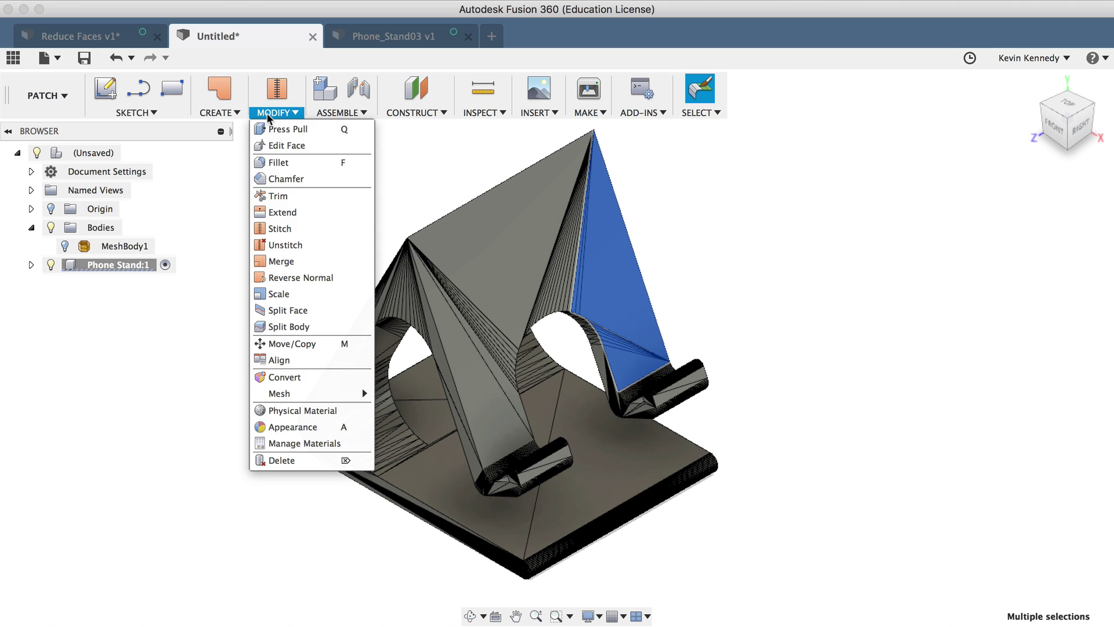
click(297, 261)
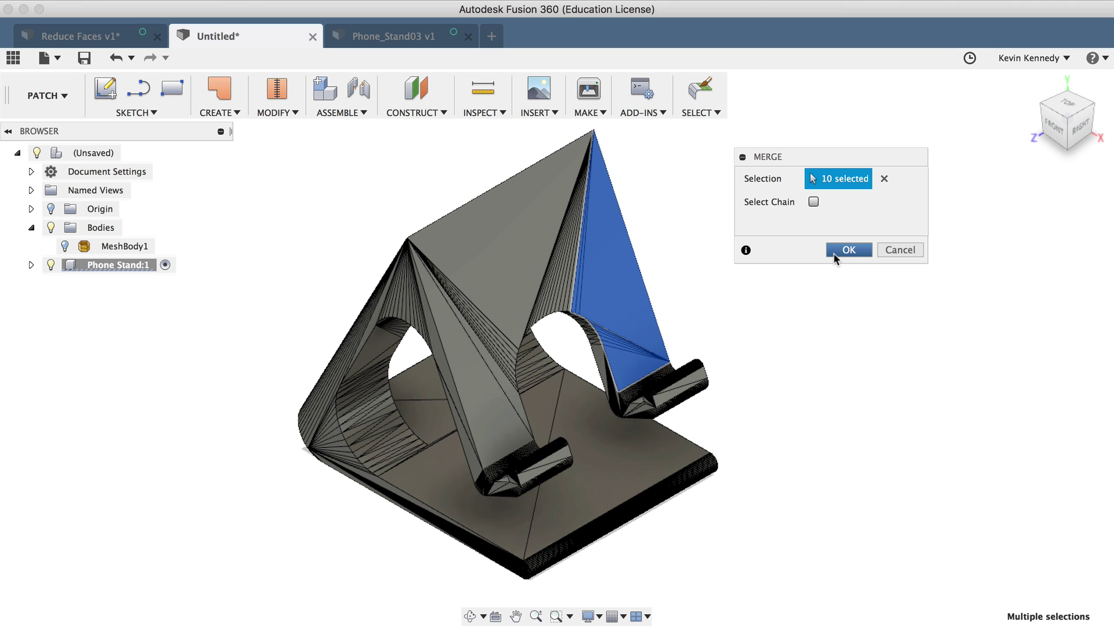
click(848, 249)
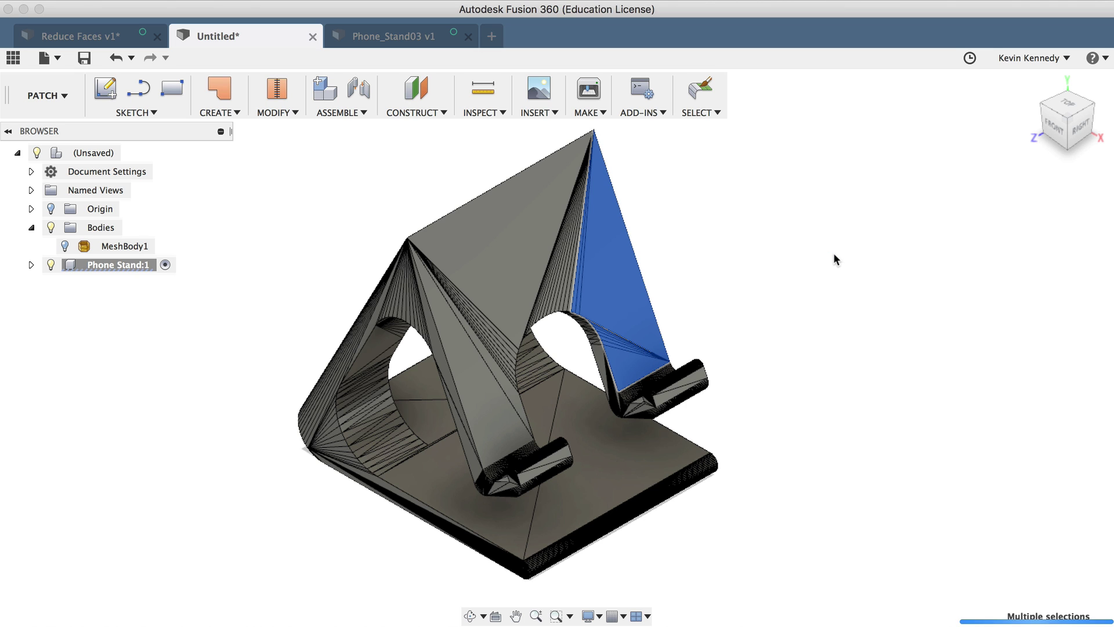
- Select facets on the front slope and combine them with Repeat Merge
click(856, 247)
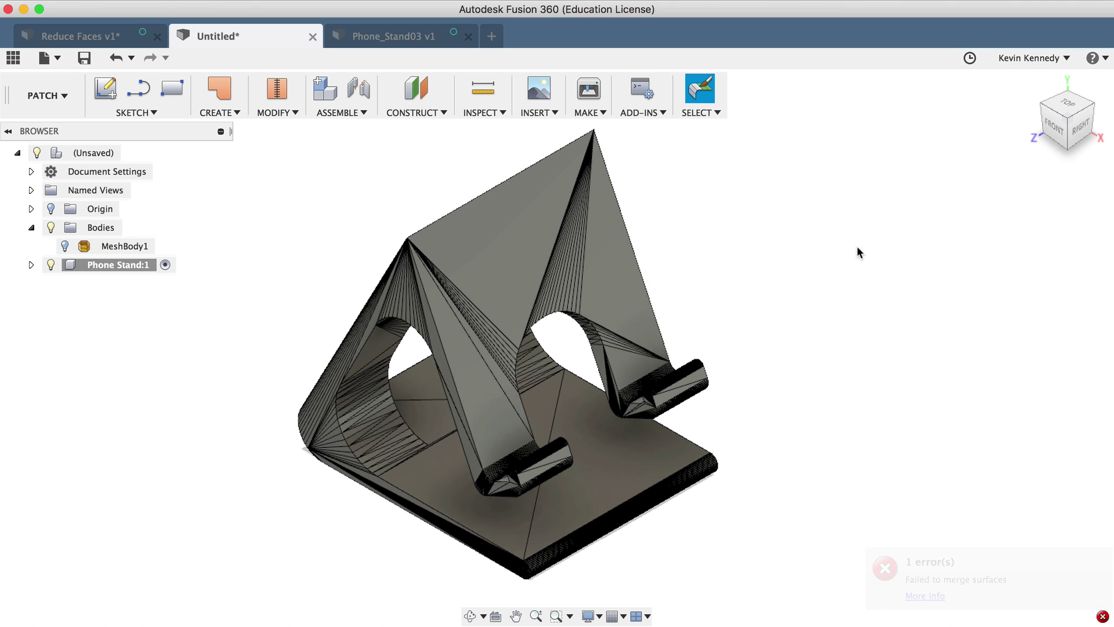
shift+click(483, 311)
right_click(485, 328)
click(510, 279)
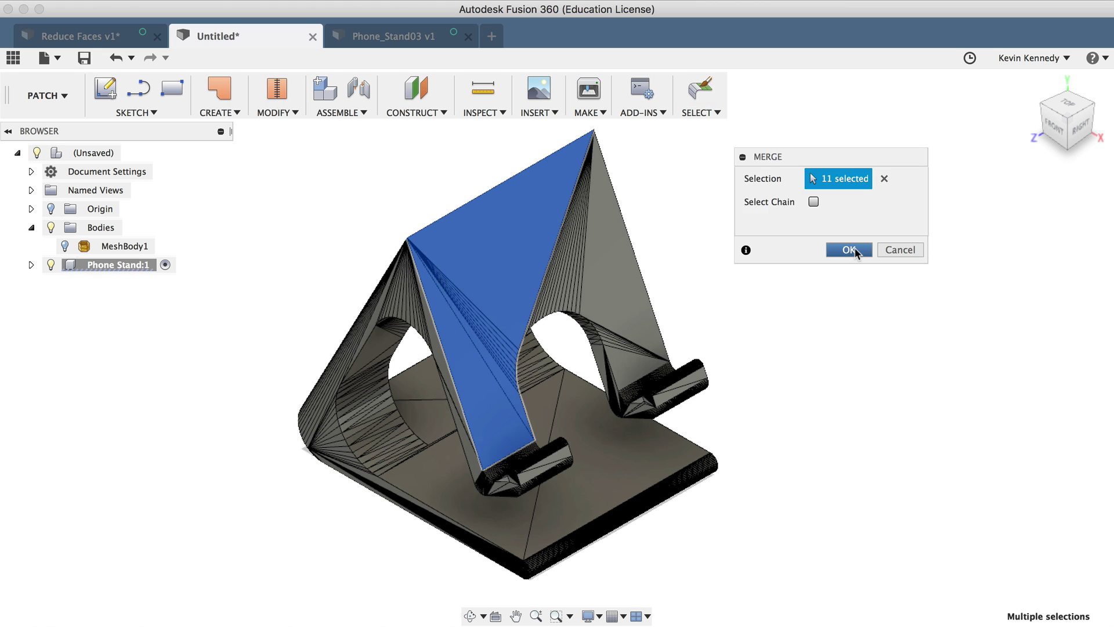
click(854, 247)
- Repeat-merge further front-slope facet groups into a single 2289.176 mm^2 face
right_click(574, 248)
click(573, 209)
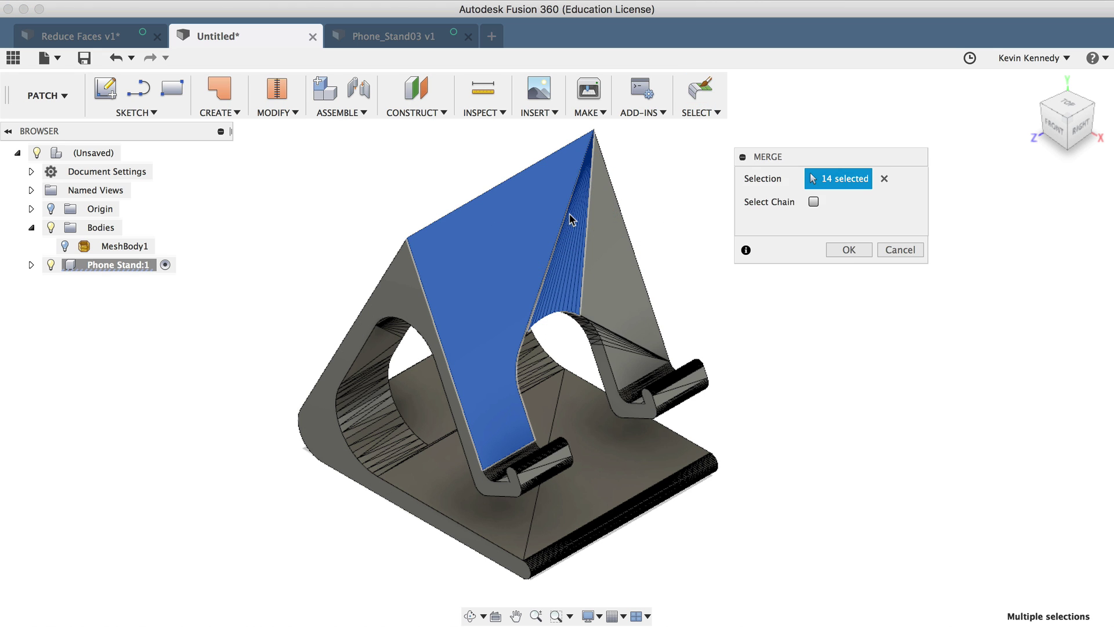
click(850, 251)
click(632, 339)
right_click(631, 339)
click(638, 290)
click(850, 250)
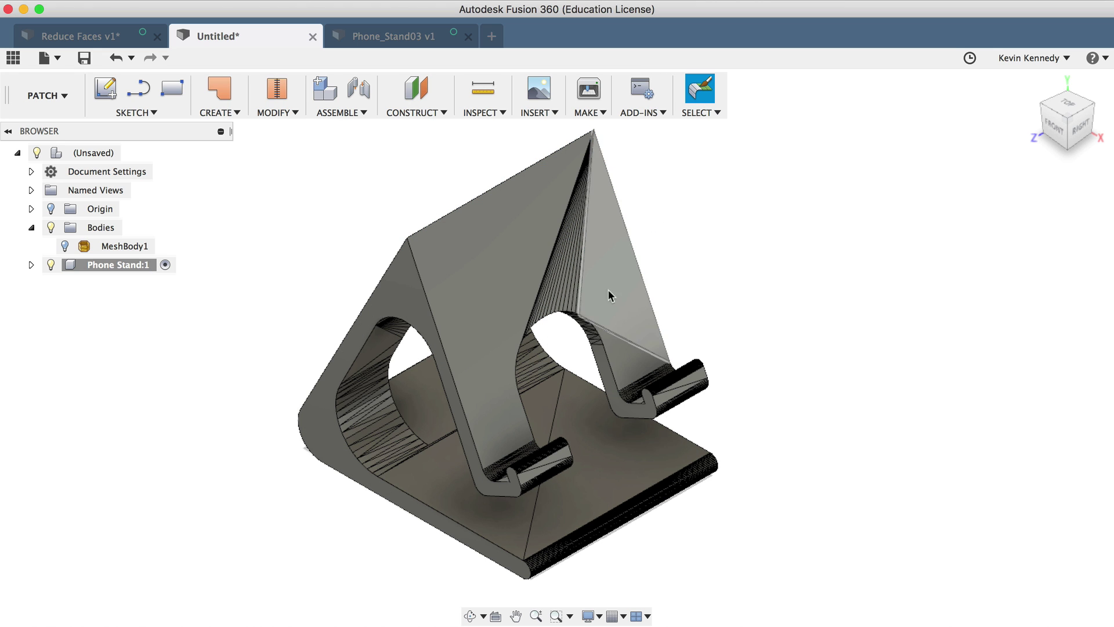
click(571, 287)
right_click(572, 287)
click(580, 238)
- Commit the pending merge, then merge the faceted inner arch face
key(Return)
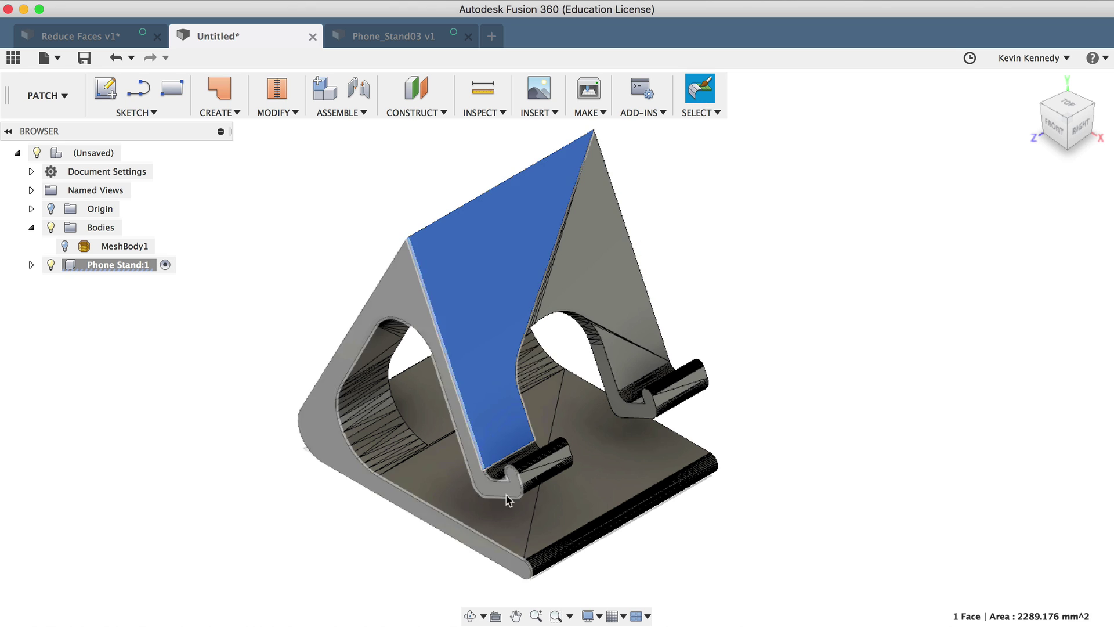
shift+middle_drag(511, 490, 336, 427)
click(291, 313)
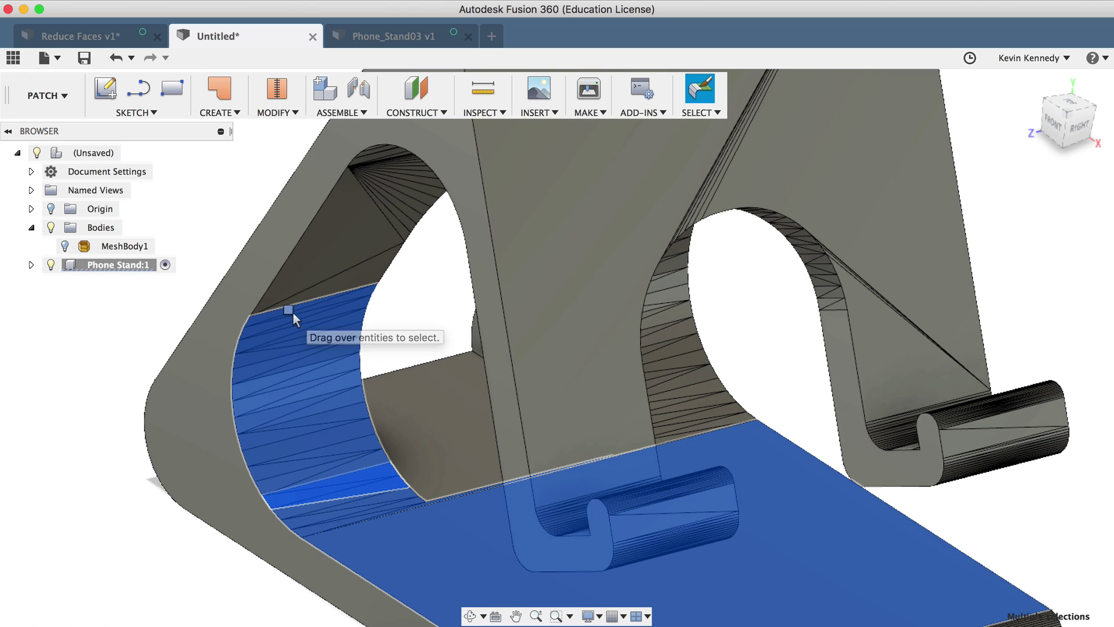
right_click(294, 460)
click(339, 393)
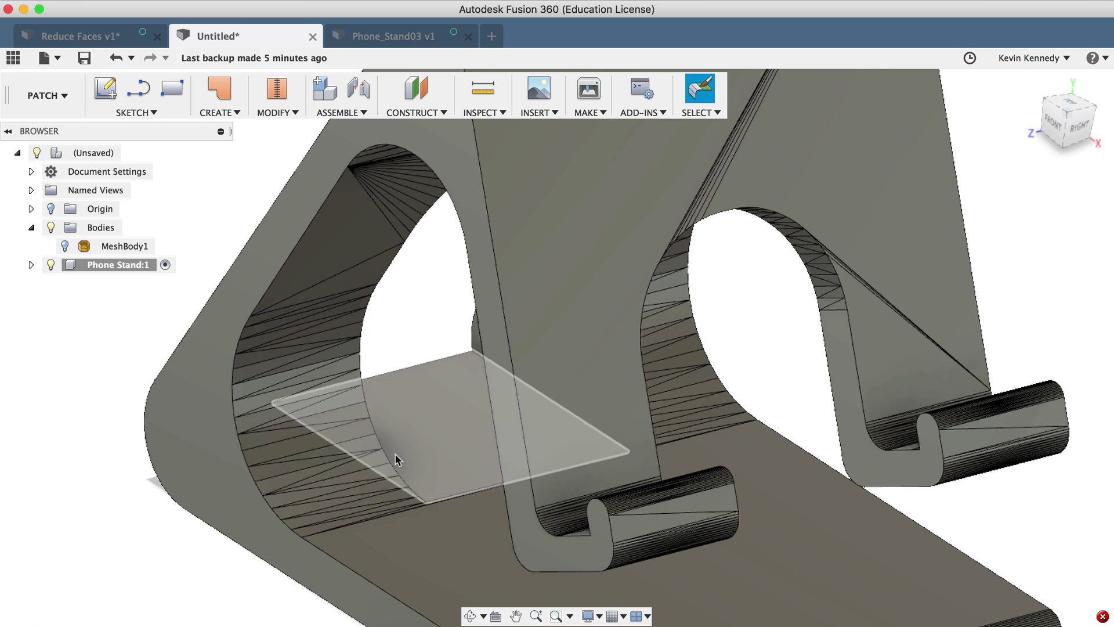
- Merge the faceted faces on the back of the stand
shift+middle_drag(466, 412, 661, 354)
right_click(664, 350)
click(731, 417)
click(848, 249)
scroll(463, 368, up, 5)
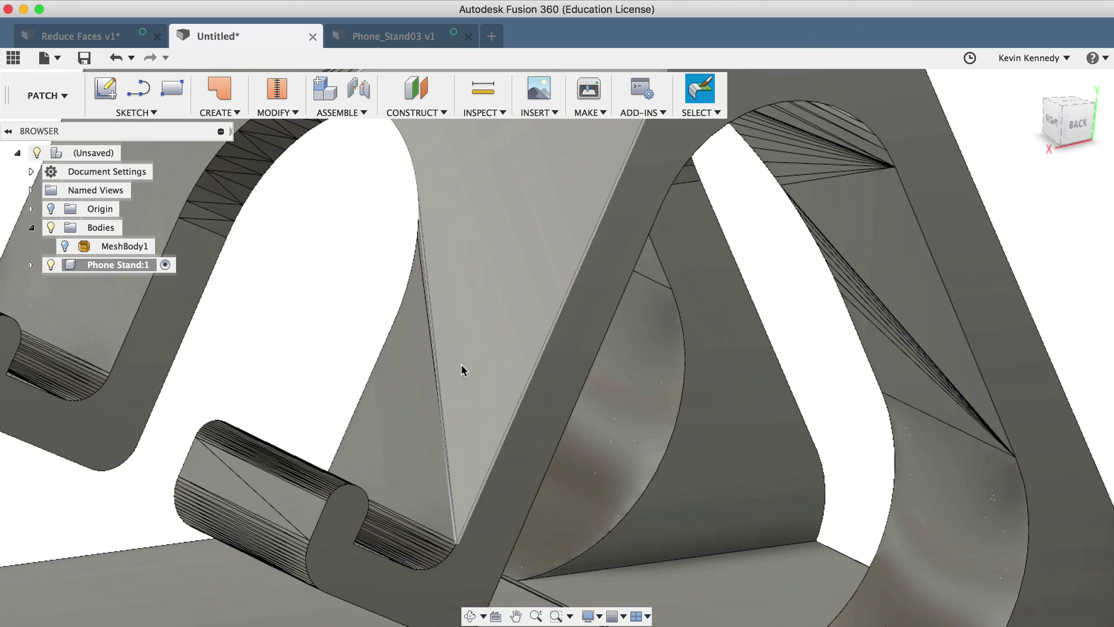
scroll(370, 330, down, 5)
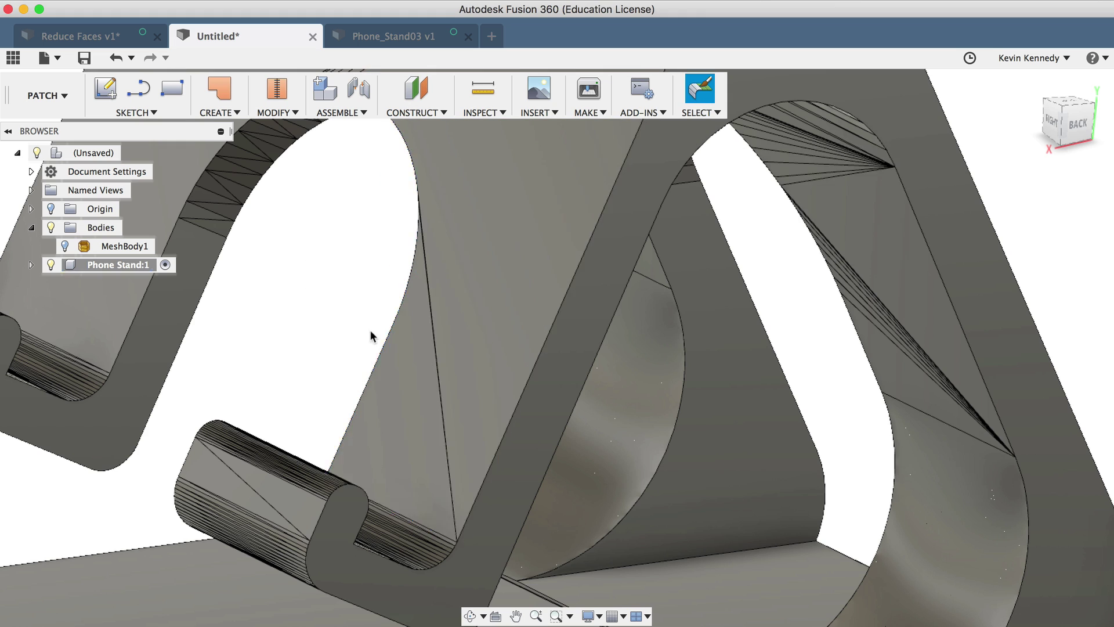
click(496, 199)
key(Escape)
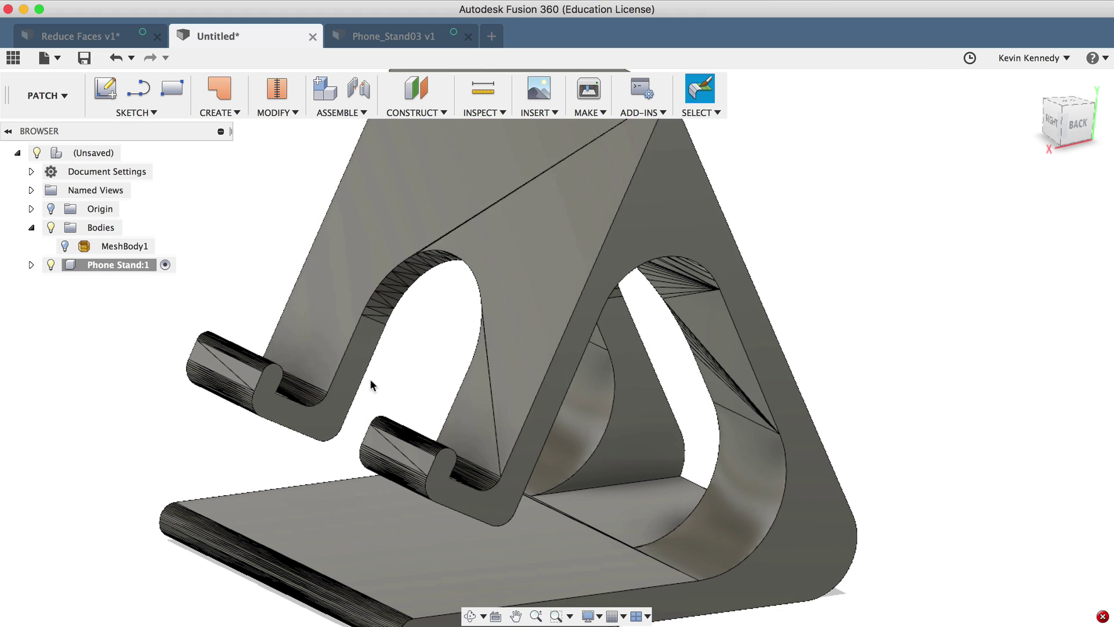
- Merge the base and its rounded edge faces on the stand's underside
shift+middle_drag(494, 346, 525, 452)
double_click(528, 458)
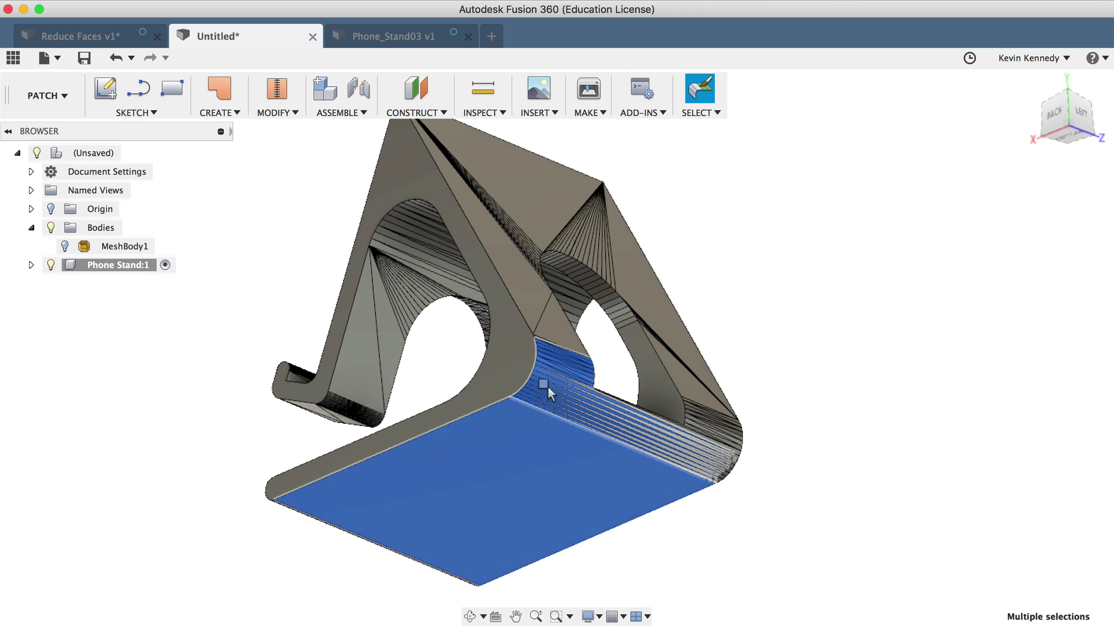
click(551, 333)
key(Return)
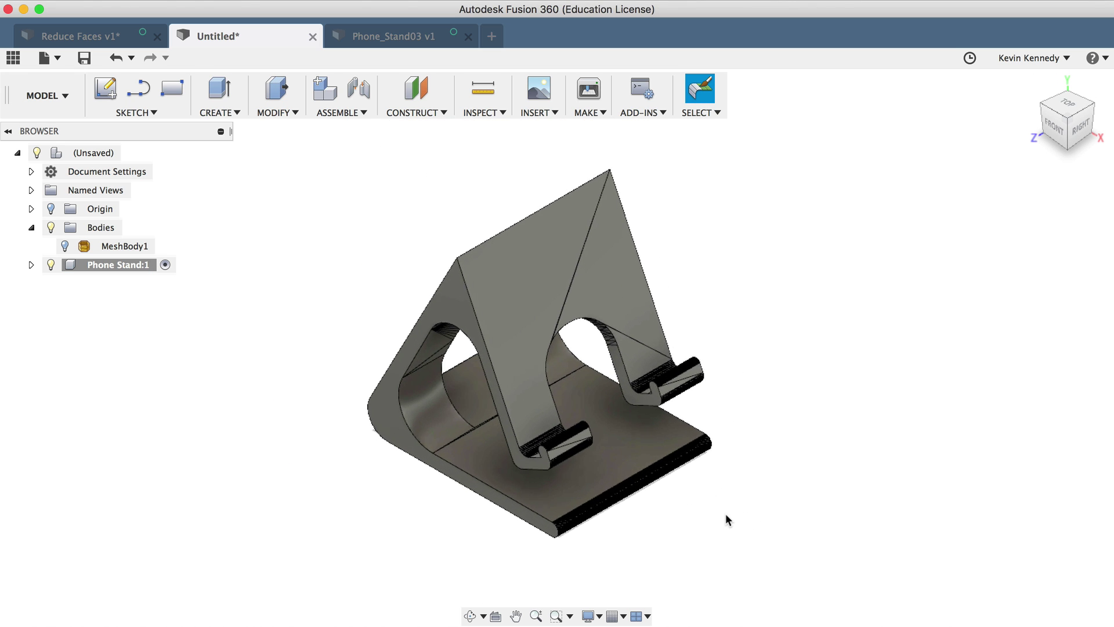
- Add a Section Analysis on the stand's side face at -10.00 mm and view the cut face-on
shift+middle_drag(725, 515, 707, 482)
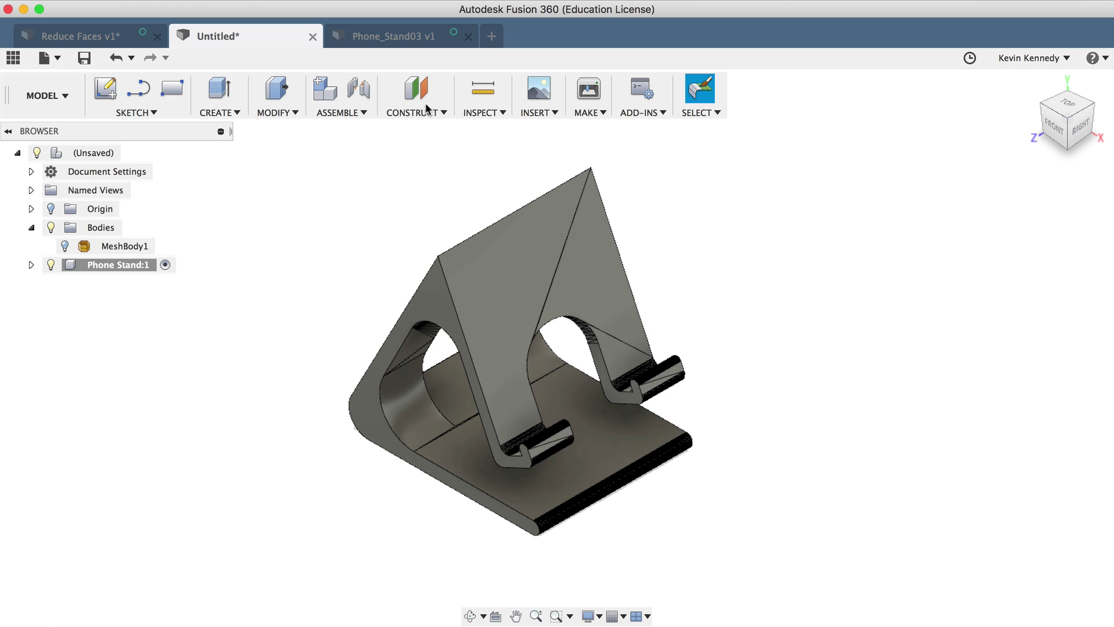
click(474, 113)
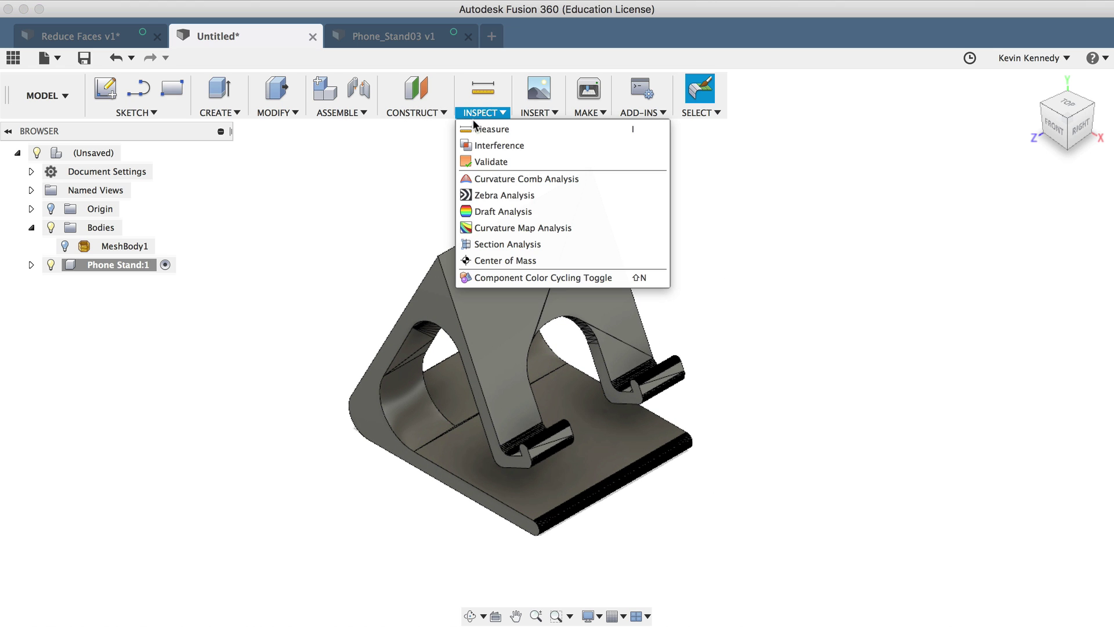
click(490, 244)
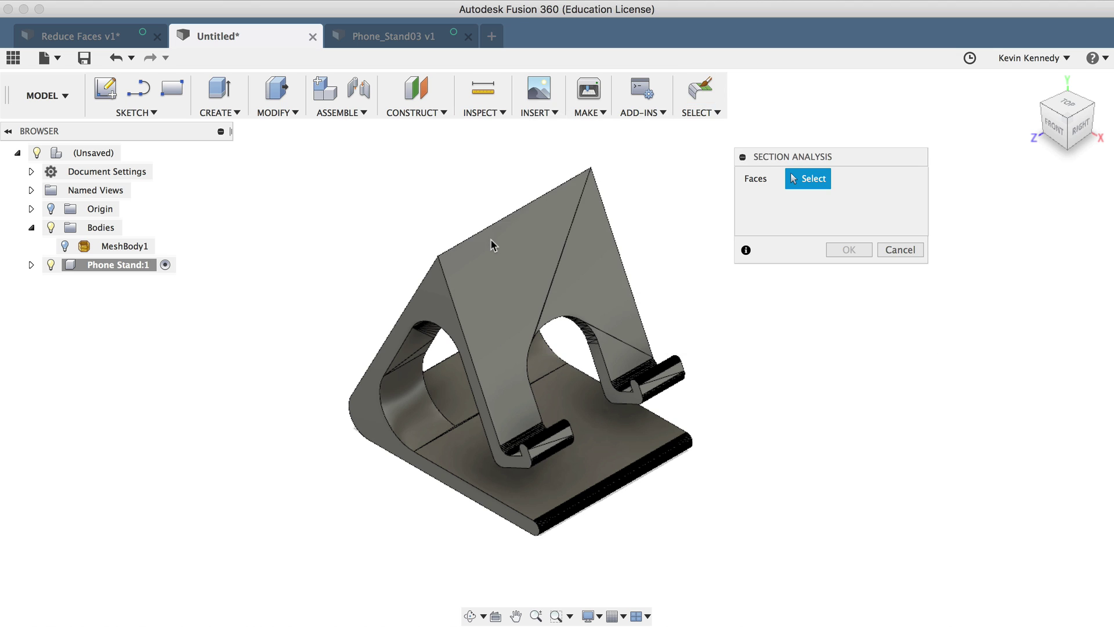
click(436, 301)
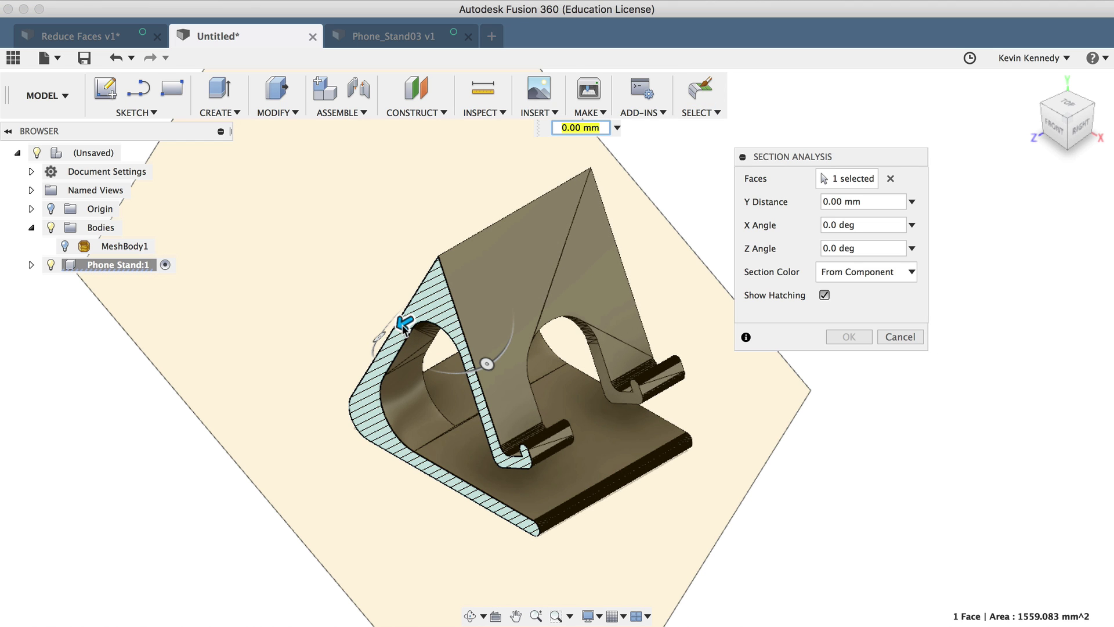
drag(408, 325, 429, 314)
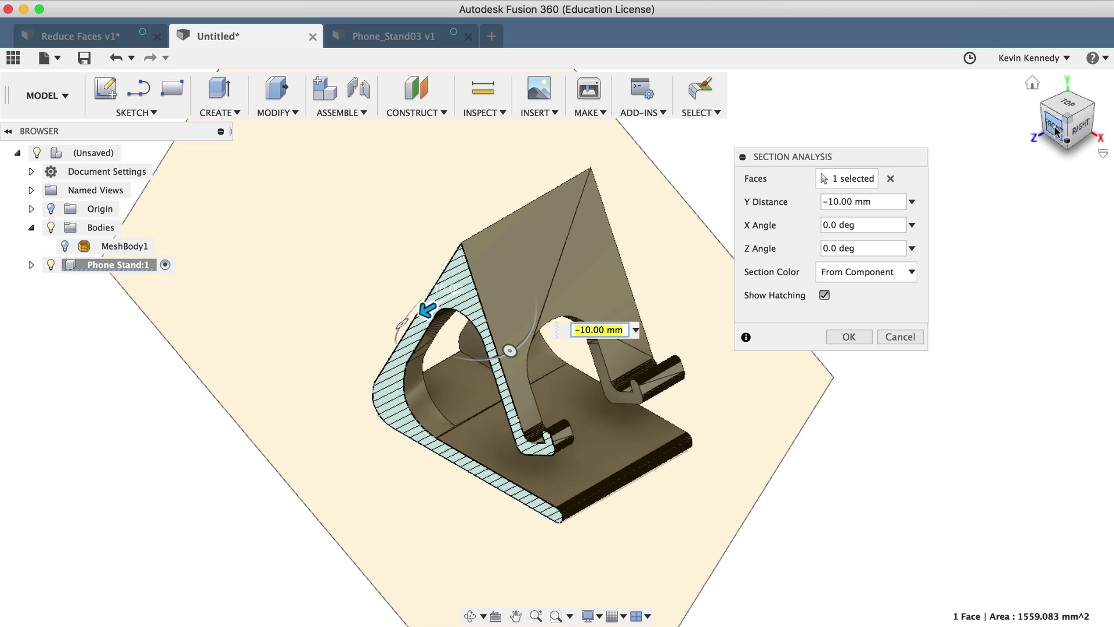
drag(1054, 126, 1039, 131)
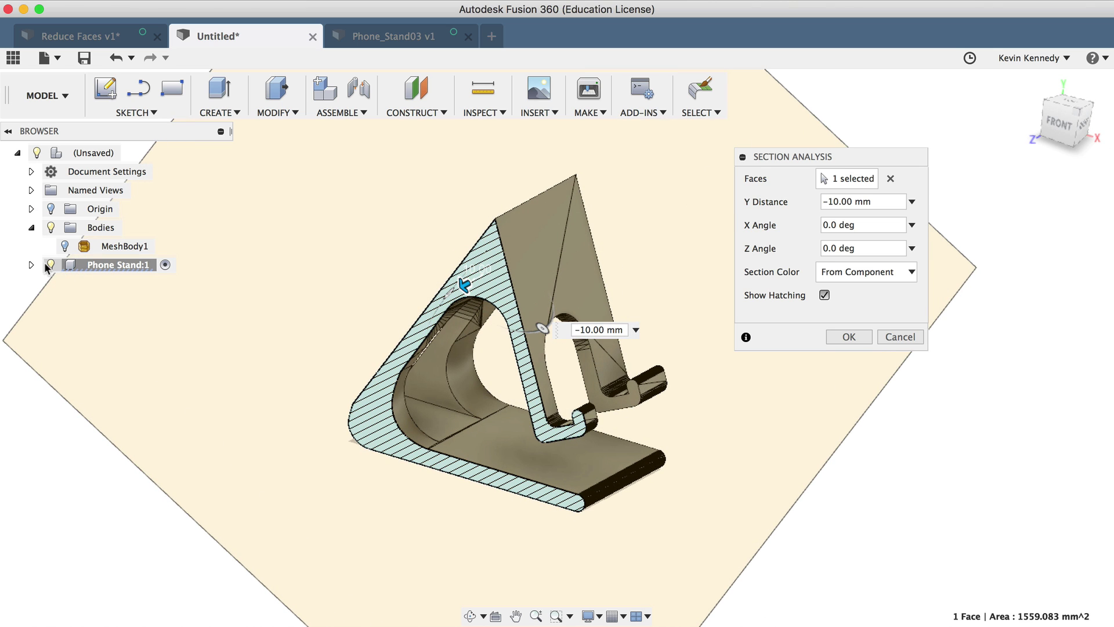
click(65, 246)
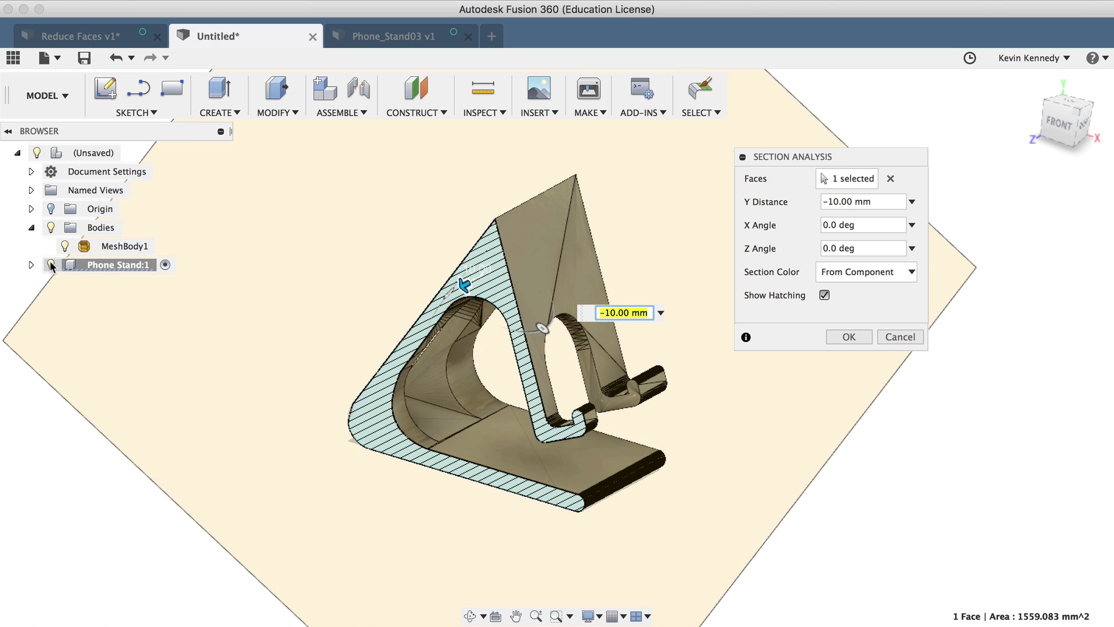
- Hide the Phone Stand:1 solid and confirm the section analysis on the mesh
click(51, 265)
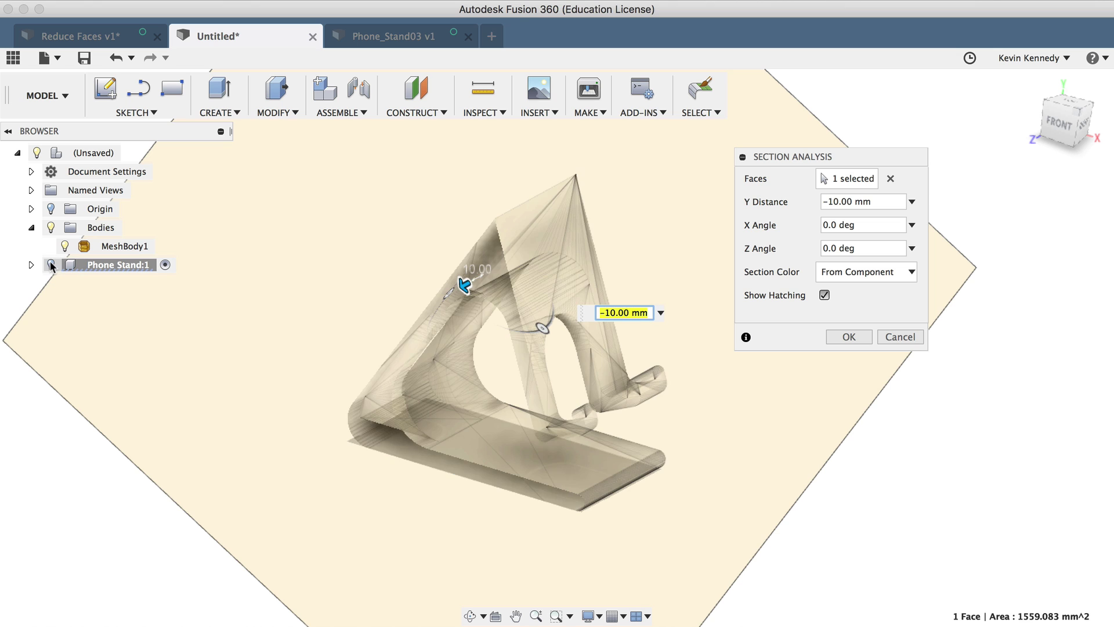
scroll(568, 354, up, 4)
shift+middle_drag(557, 346, 644, 348)
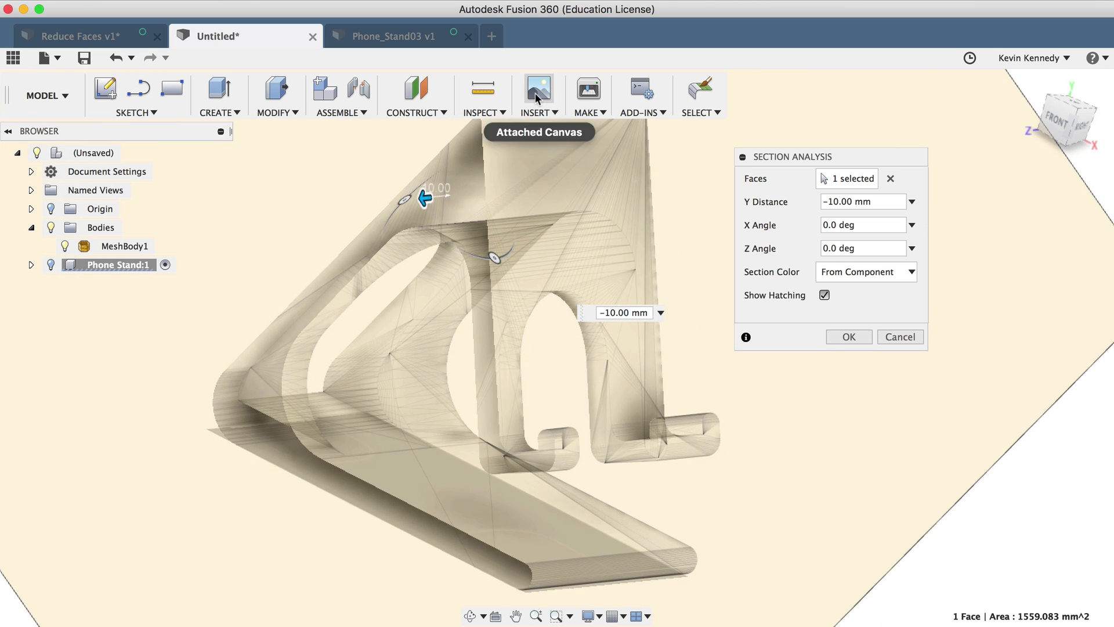
click(849, 337)
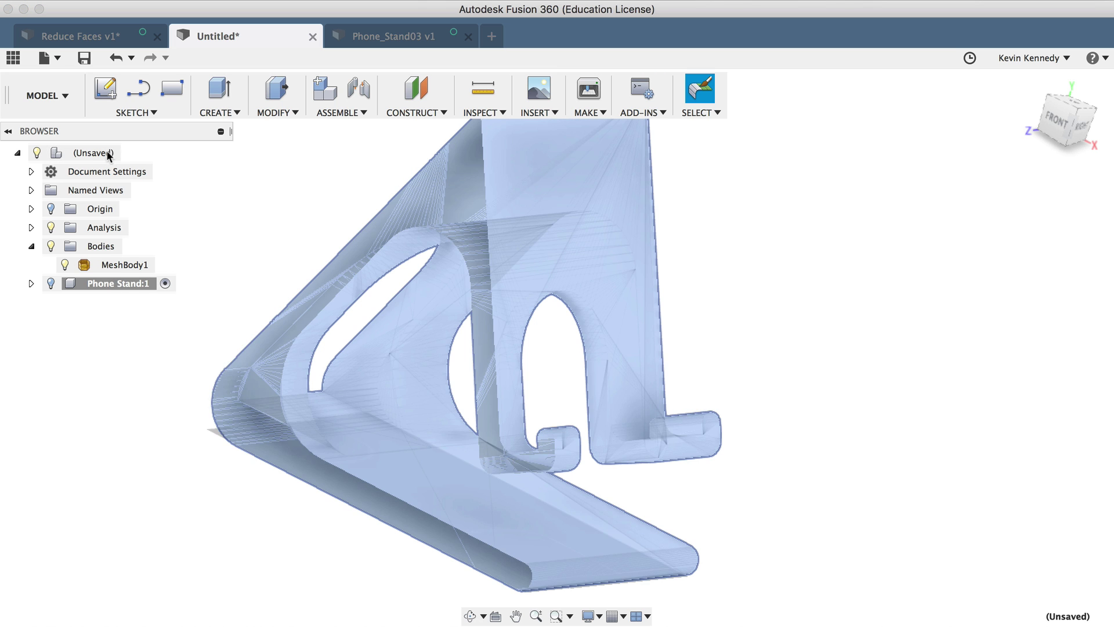
- Activate the top-level (Unsaved) design and inspect the hollow mesh section
right_click(111, 153)
click(127, 163)
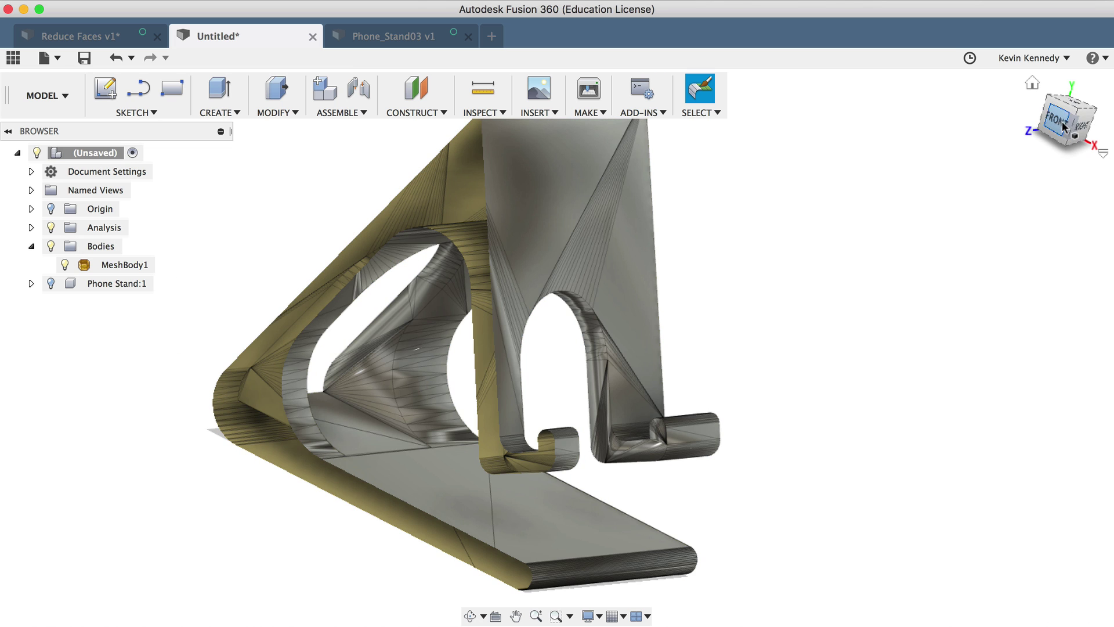
mouse_move(975, 144)
shift+middle_down()
mouse_move(10, 139)
mouse_move(10, 117)
mouse_move(301, 296)
mouse_move(38, 142)
mouse_move(28, 107)
mouse_move(531, 246)
shift+middle_up()
scroll(302, 297, up, 3)
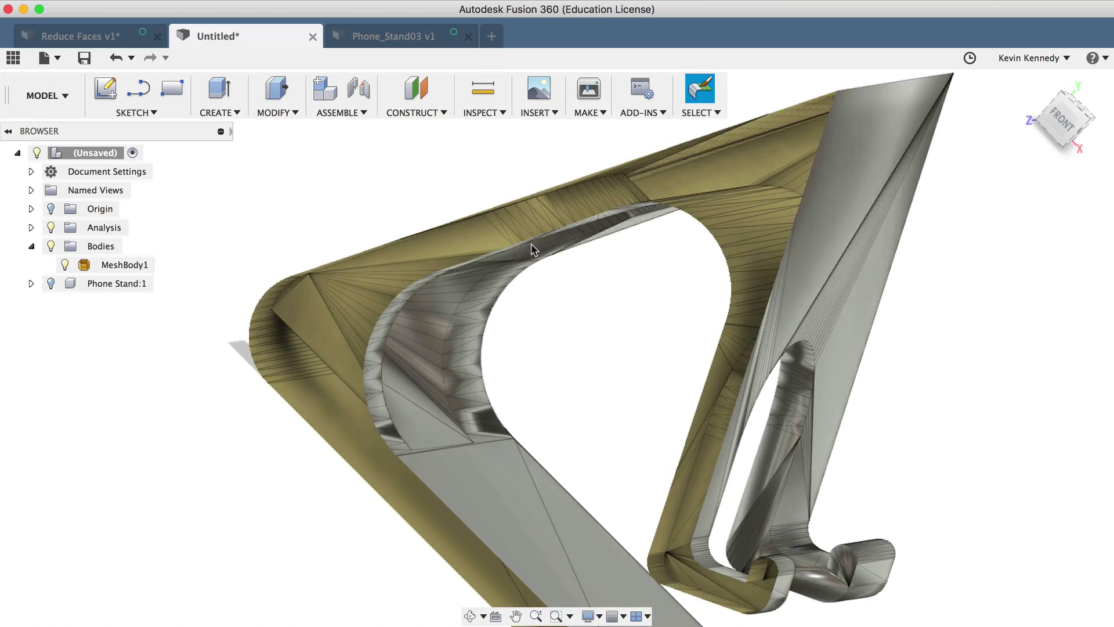
scroll(510, 252, down, 3)
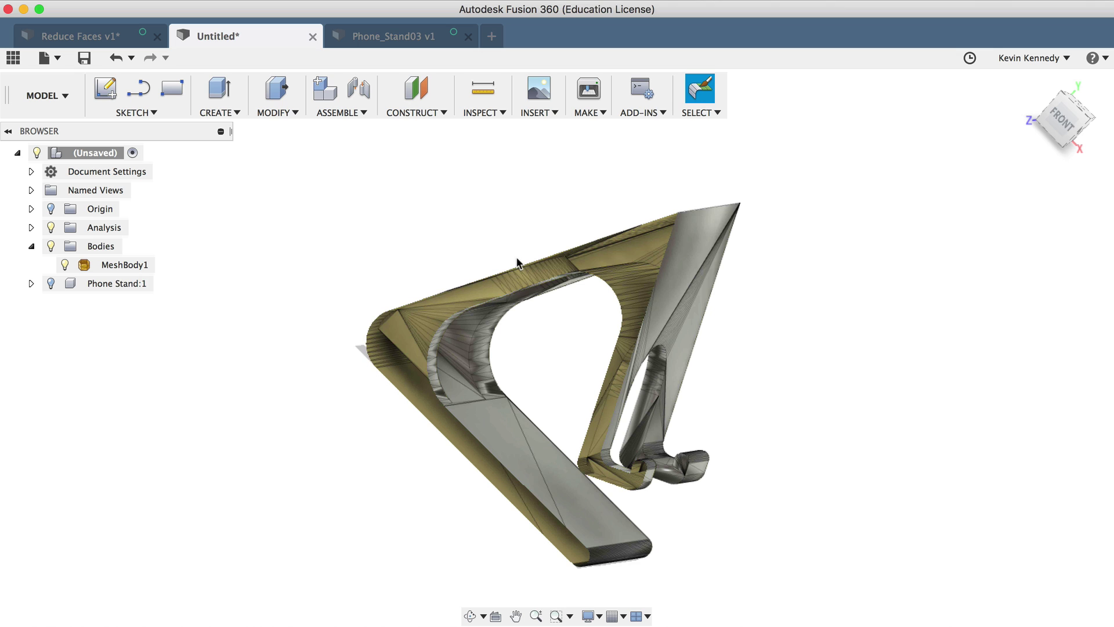